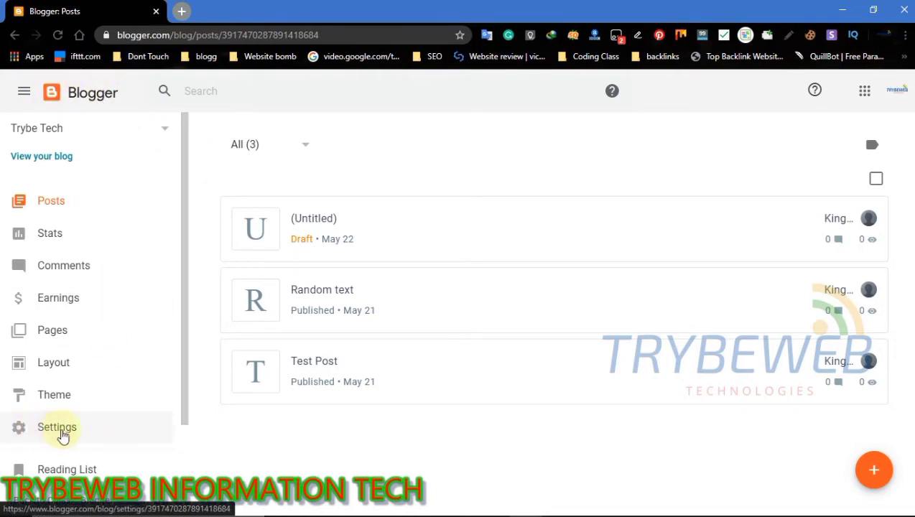
# Open the blog's Settings and scroll down to Crawlers and indexing
pyautogui.click(75, 430)
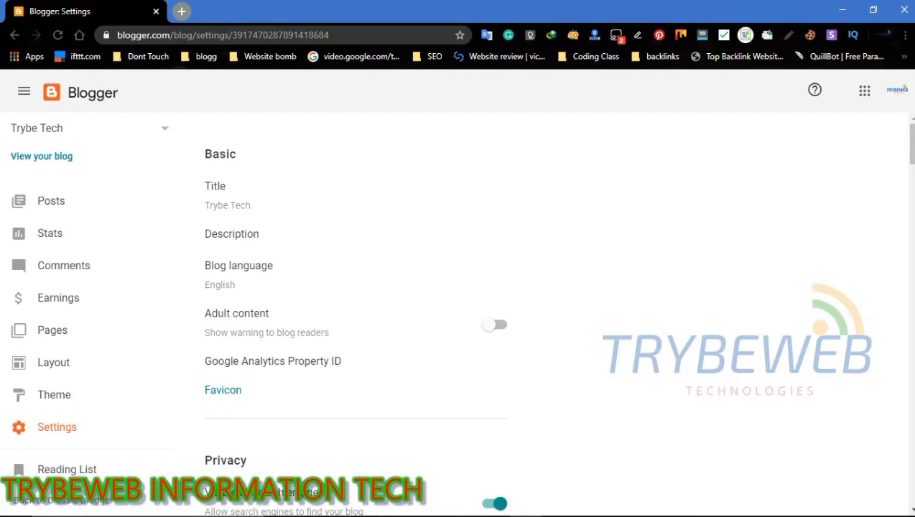
pyautogui.scroll(-6, 459, 309)
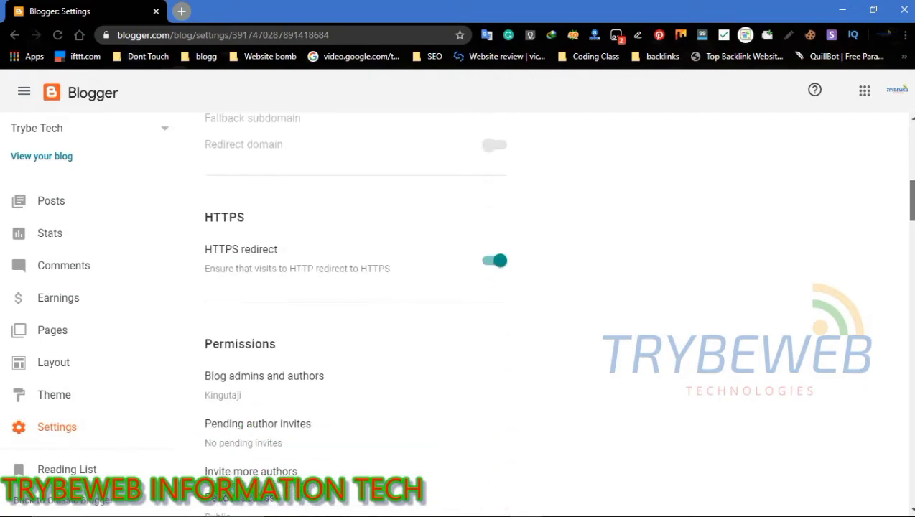
pyautogui.scroll(-10, 355, 309)
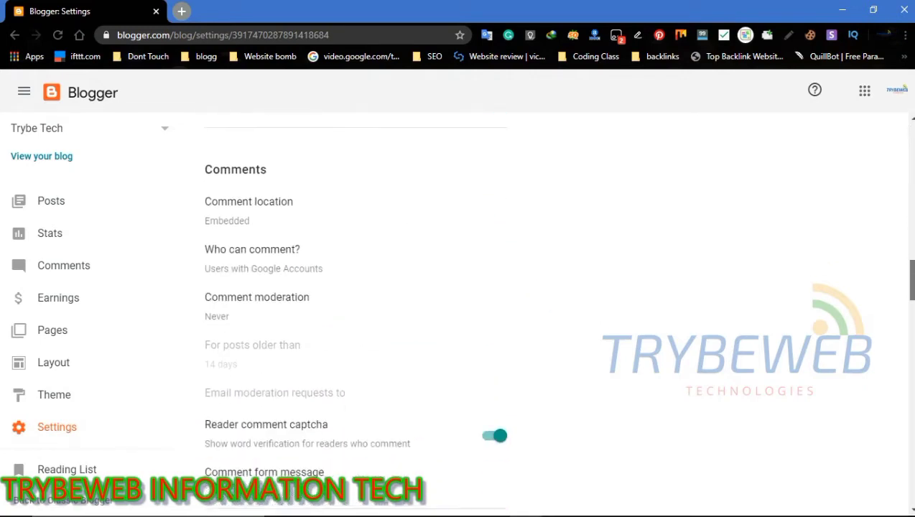
pyautogui.scroll(-7, 355, 313)
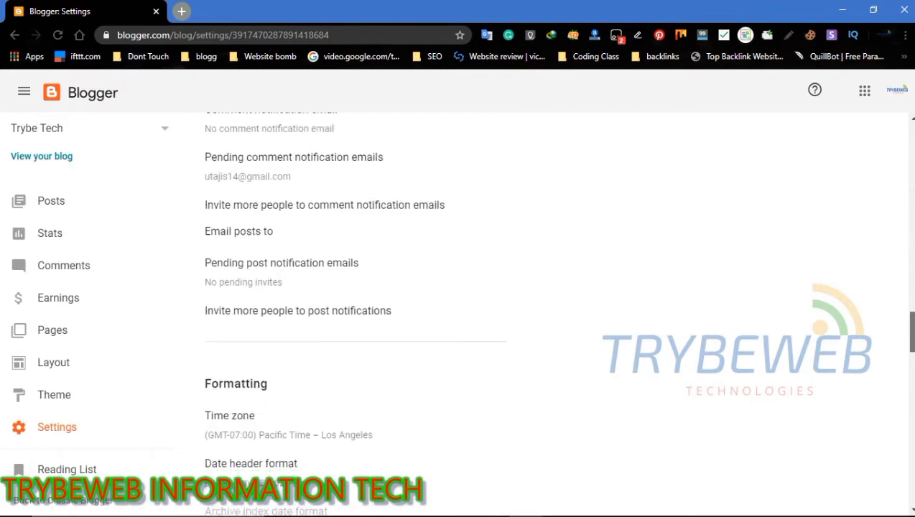
pyautogui.scroll(-8, 356, 313)
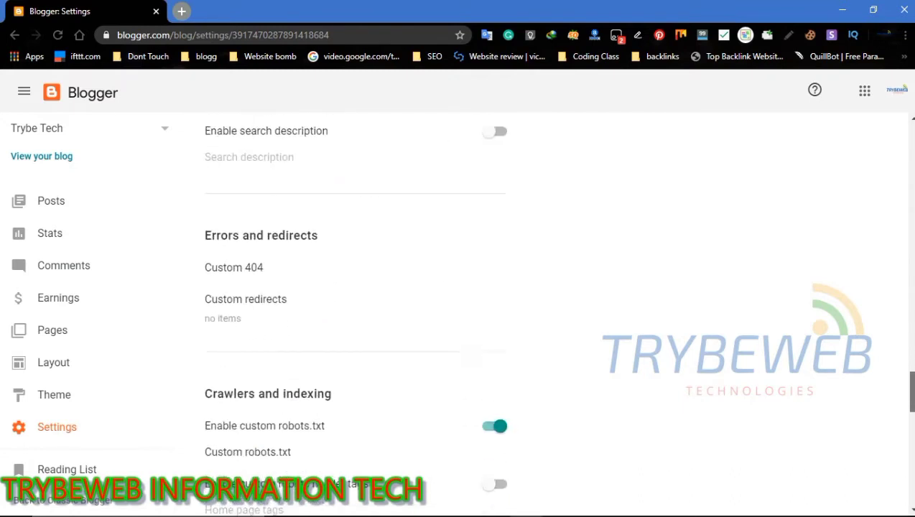
pyautogui.scroll(-2, 355, 313)
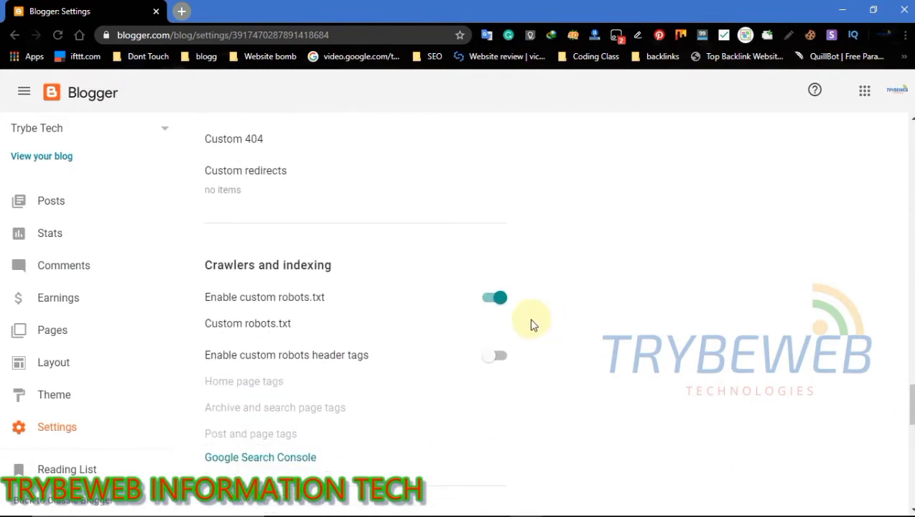
# Toggle Enable custom robots.txt off and back on so it ends up enabled
pyautogui.click(494, 297)
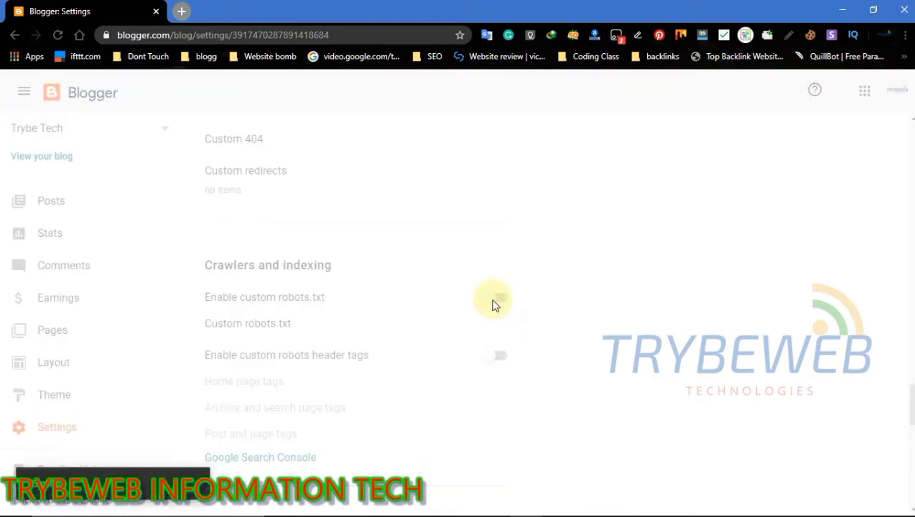
pyautogui.click(495, 298)
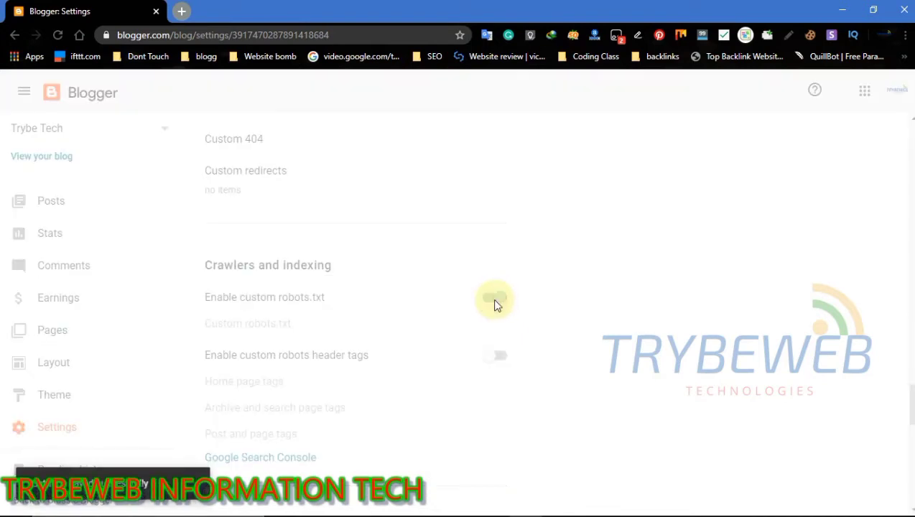
pyautogui.click(494, 298)
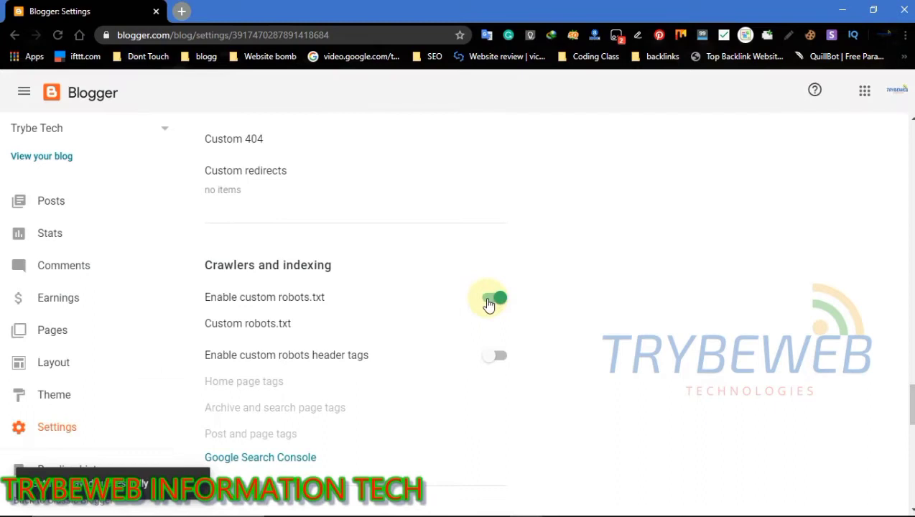
# In the custom robots.txt editor, add a Mediaparteners-Google user-agent with an empty Disallow line
pyautogui.click(221, 330)
pyautogui.click(362, 283)
pyautogui.write('User-agent')
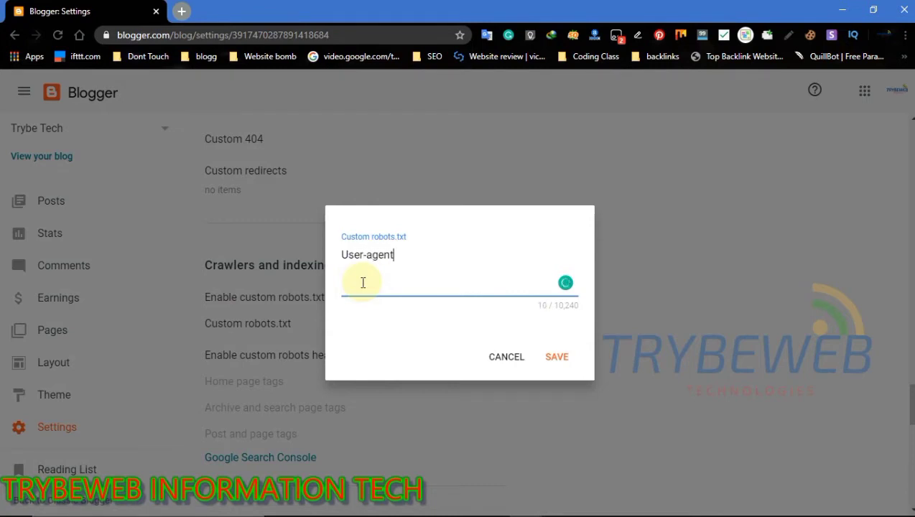
pyautogui.write(':')
pyautogui.write(': Me')
pyautogui.write('dia')
pyautogui.write('parte')
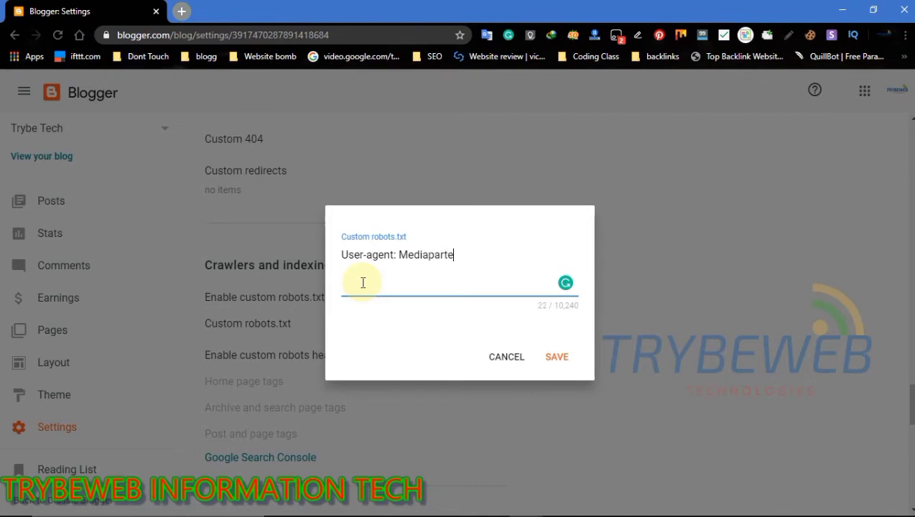
pyautogui.write('ners-Google')
pyautogui.press('Return')
pyautogui.write('Disallow:')
pyautogui.press('Return')
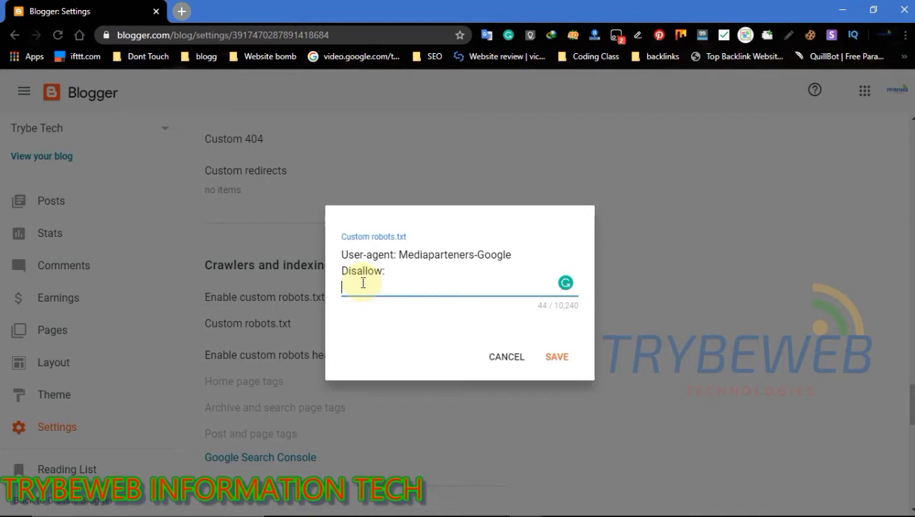
pyautogui.press('Return')
# Add a User-agent: * group with Disallow: /search, Disallow: /b and Allow: /
pyautogui.write('User')
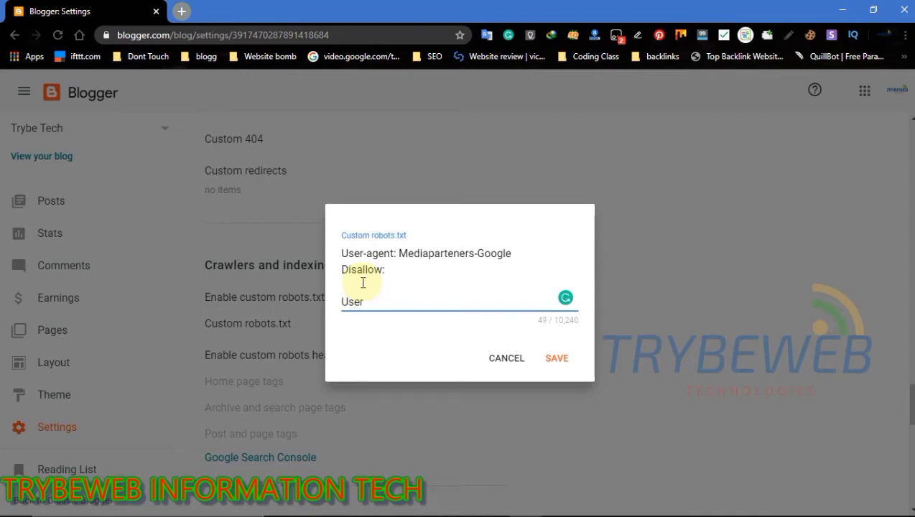
pyautogui.write('-agent: *')
pyautogui.press('Return')
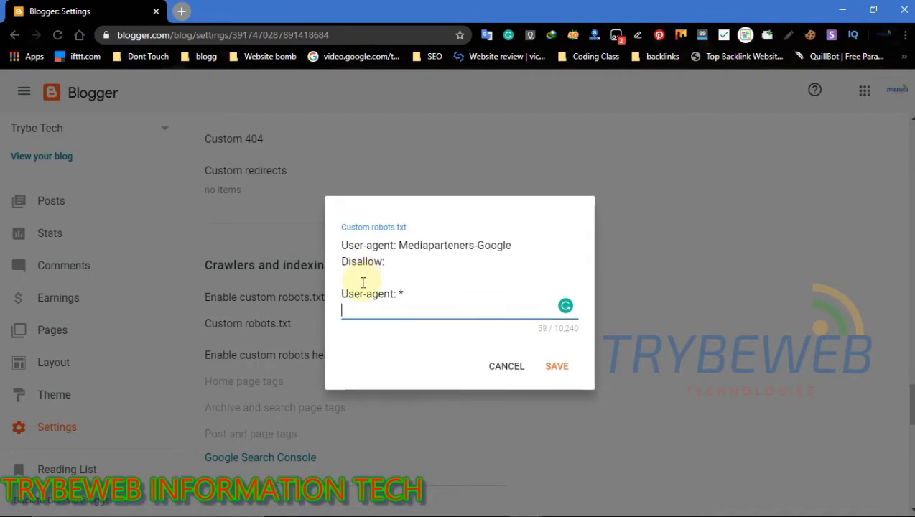
pyautogui.write('Disallow: /search')
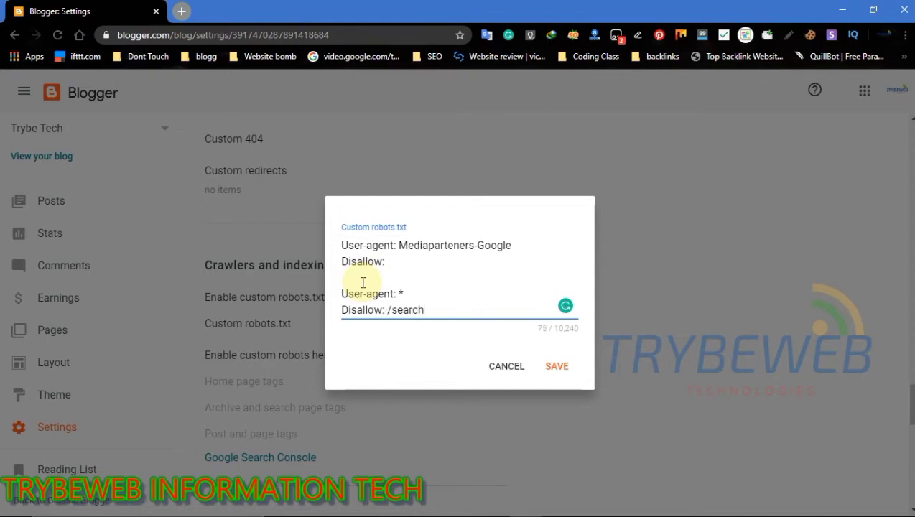
pyautogui.press('Return')
pyautogui.press('Return')
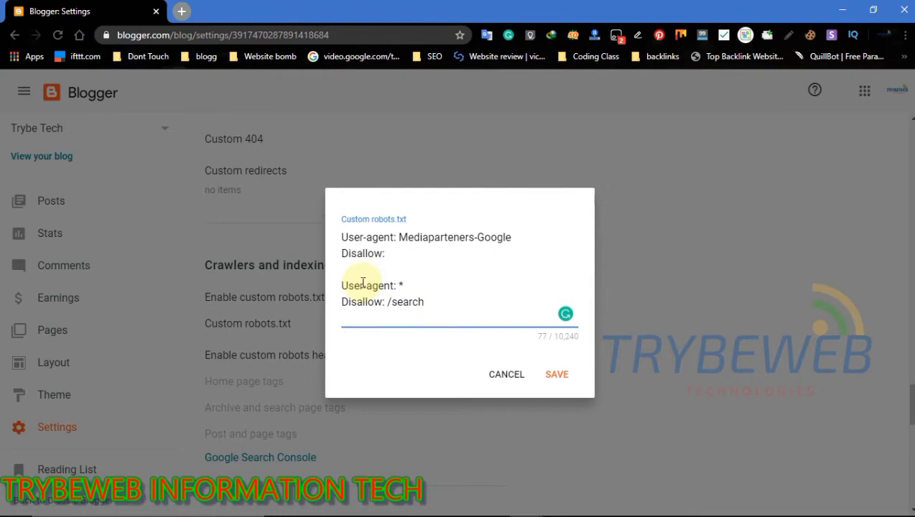
pyautogui.write('Disallow: /b')
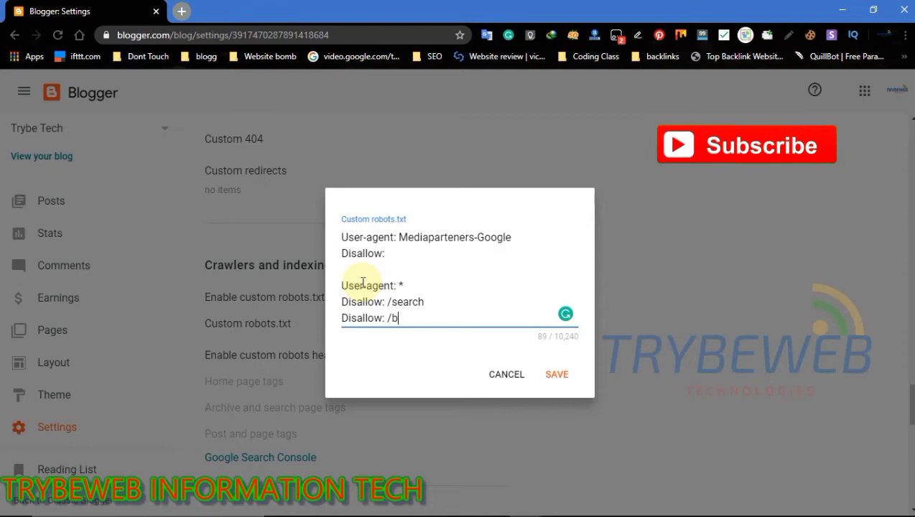
pyautogui.press('Return')
pyautogui.write('A')
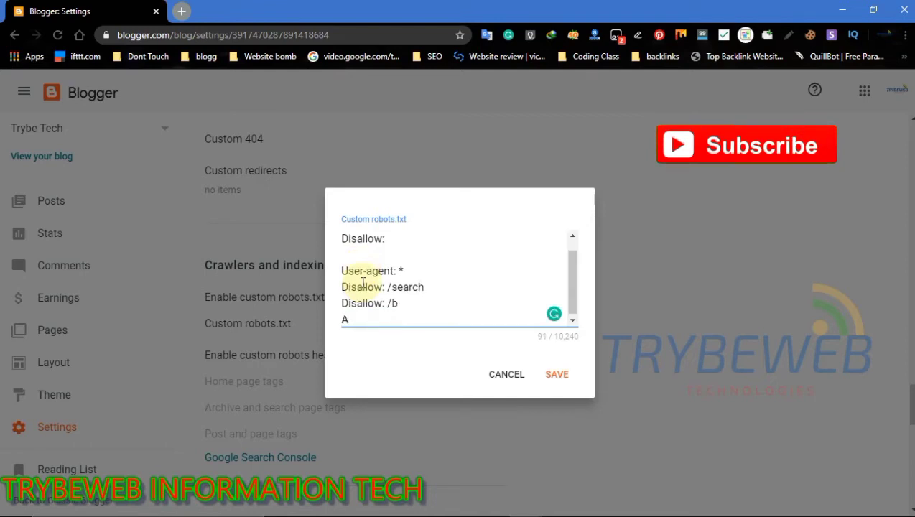
pyautogui.write('llow: /')
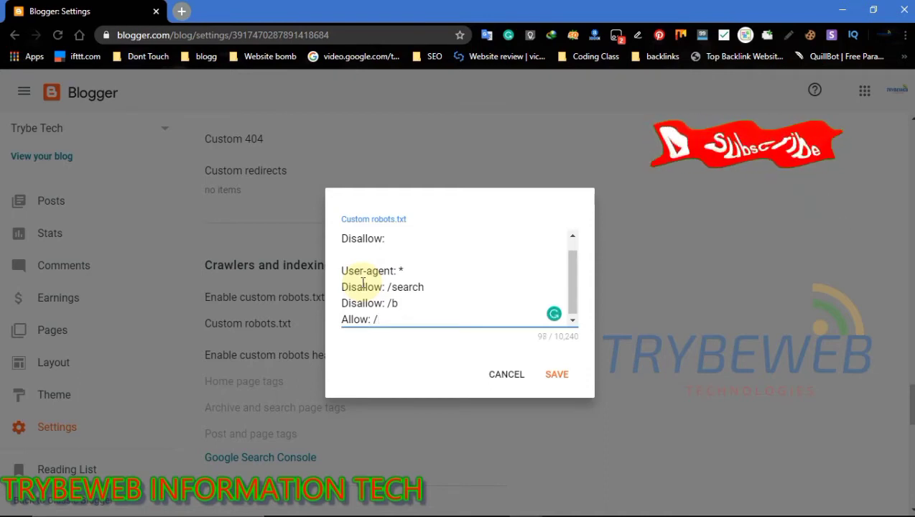
pyautogui.press('Return')
pyautogui.press('Return')
pyautogui.write('Site')
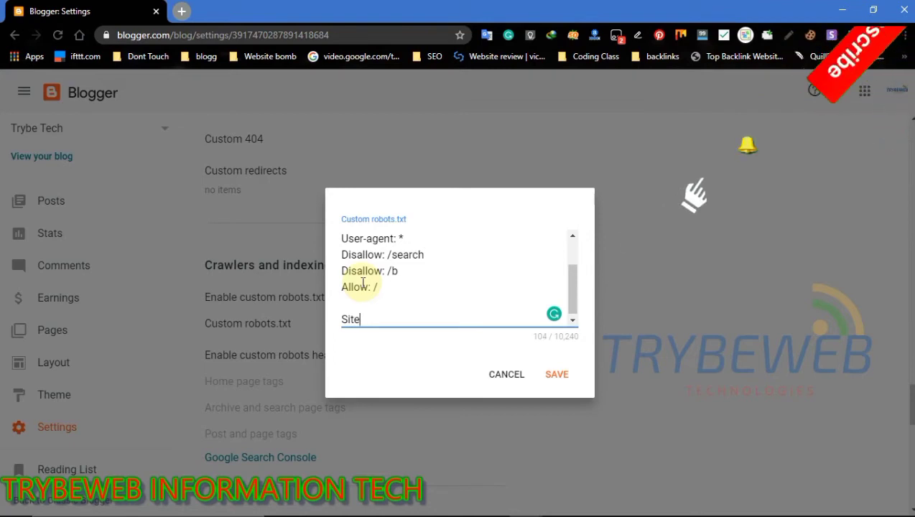
pyautogui.write('map: http')
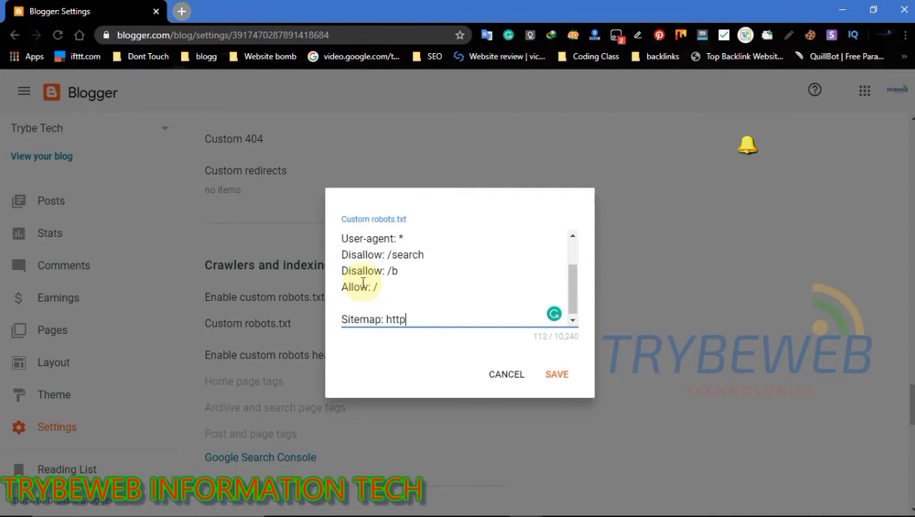
pyautogui.write('s://www')
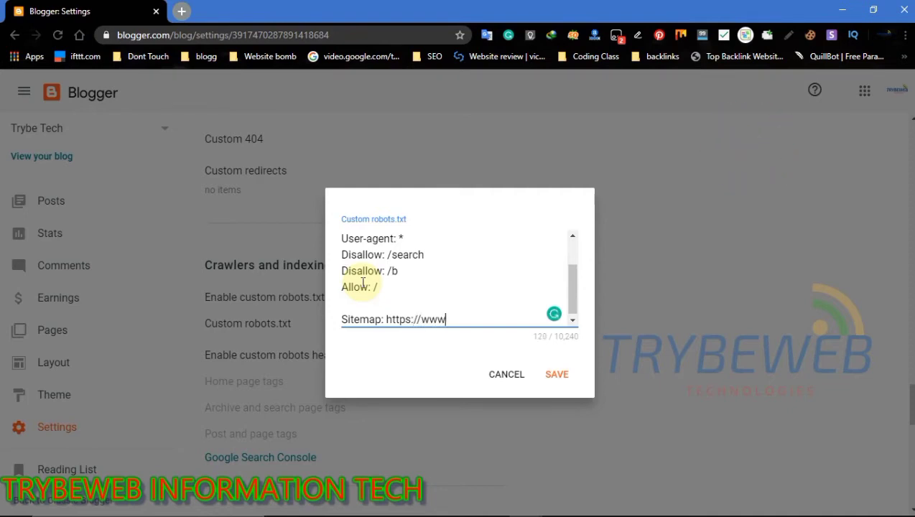
pyautogui.write('.trybetutorials.blog')
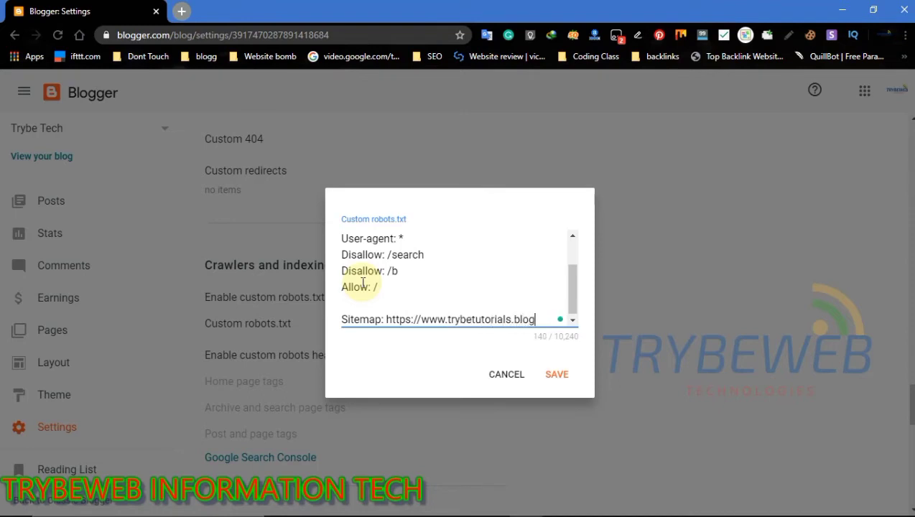
pyautogui.write('spot.com/si')
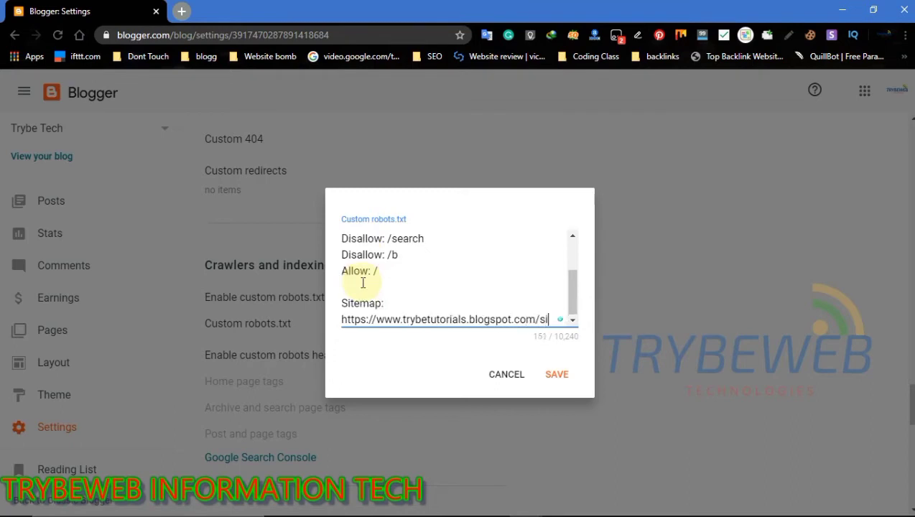
pyautogui.write('temap.')
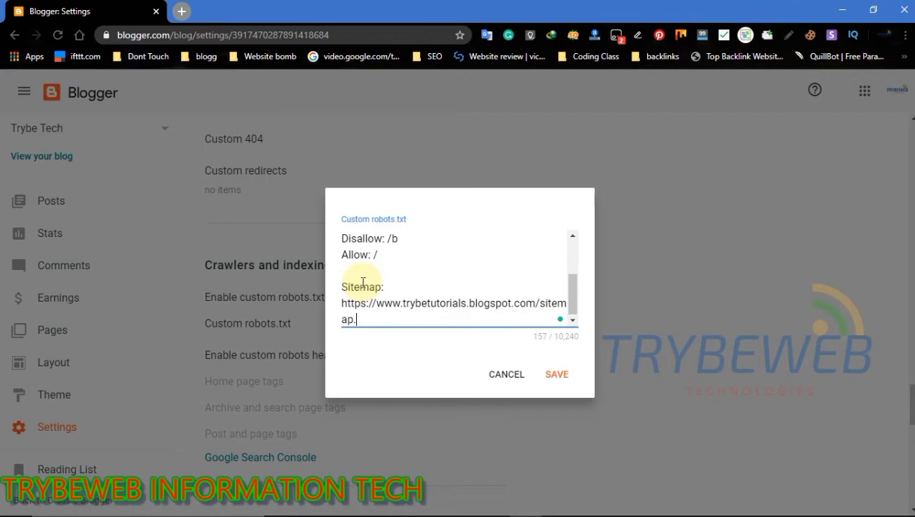
pyautogui.write('xml')
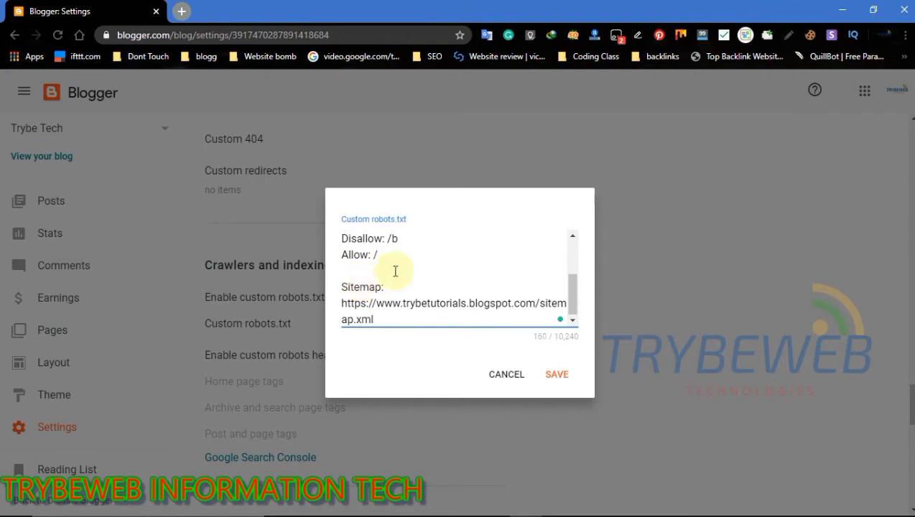
pyautogui.moveTo(575, 301); pyautogui.dragTo(575, 262)
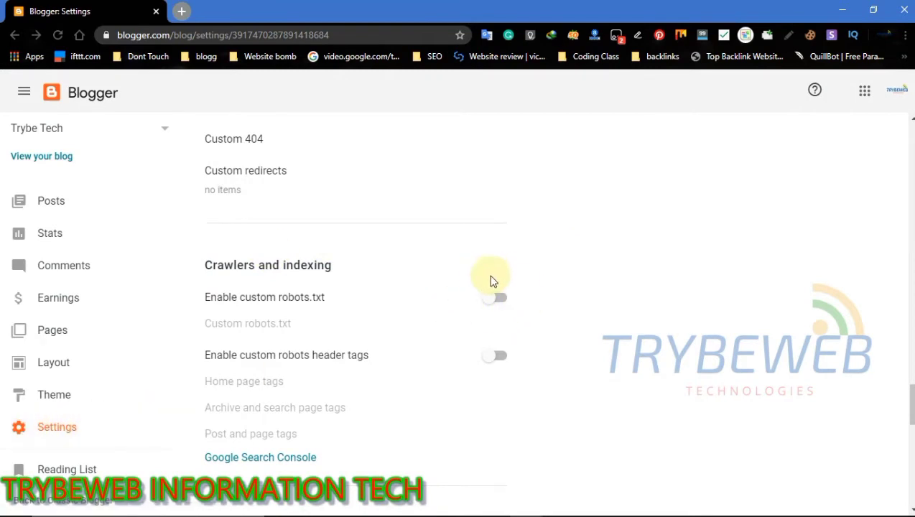
# Re-enable custom robots.txt and enter a Mediapartners-Google user-agent with an empty Disallow line
pyautogui.click(493, 296)
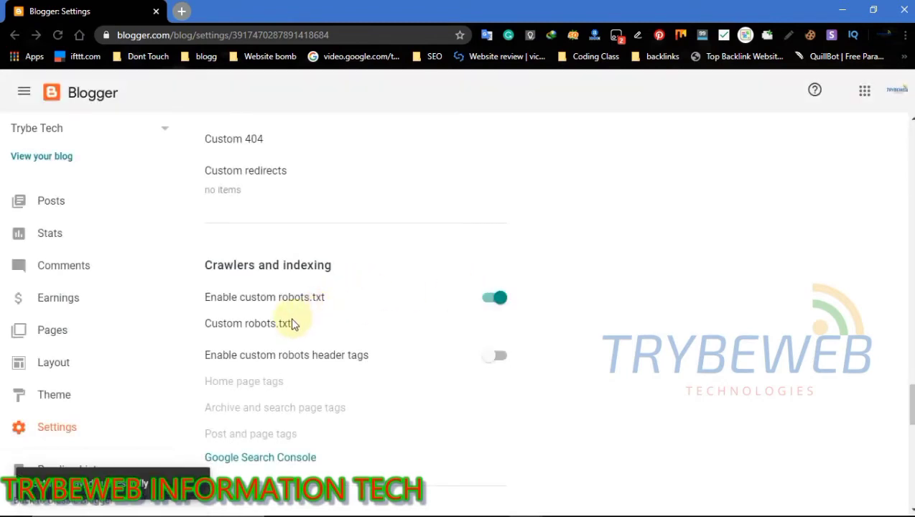
pyautogui.click(270, 325)
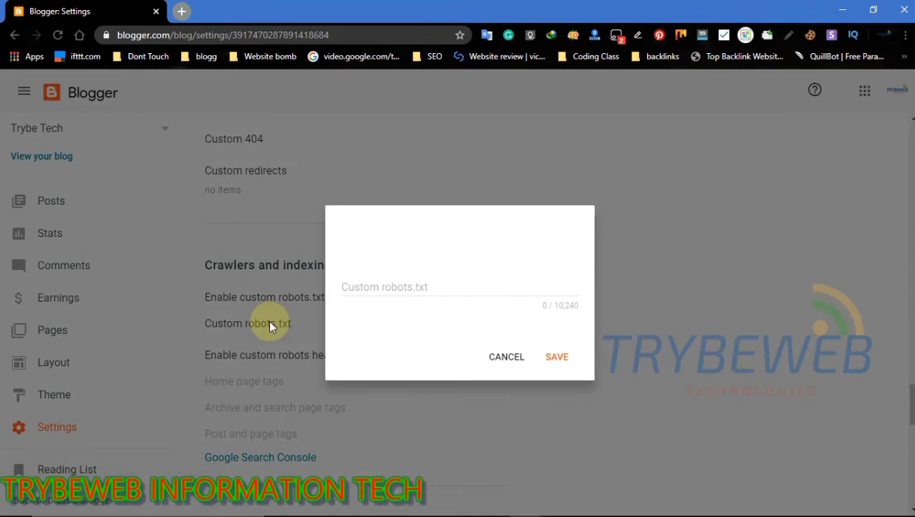
pyautogui.click(383, 290)
pyautogui.write('User-agent')
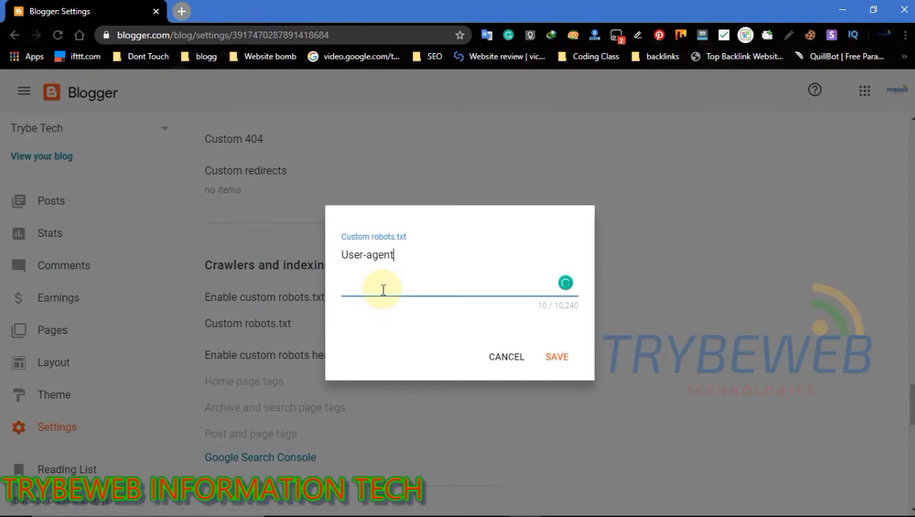
pyautogui.write(': Mediaparteners')
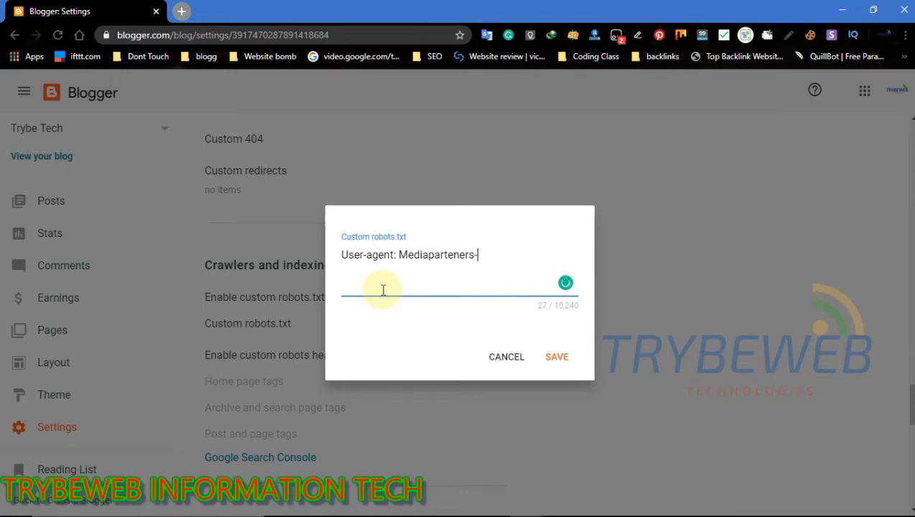
pyautogui.write('-Google')
pyautogui.press('Return')
pyautogui.write('Di')
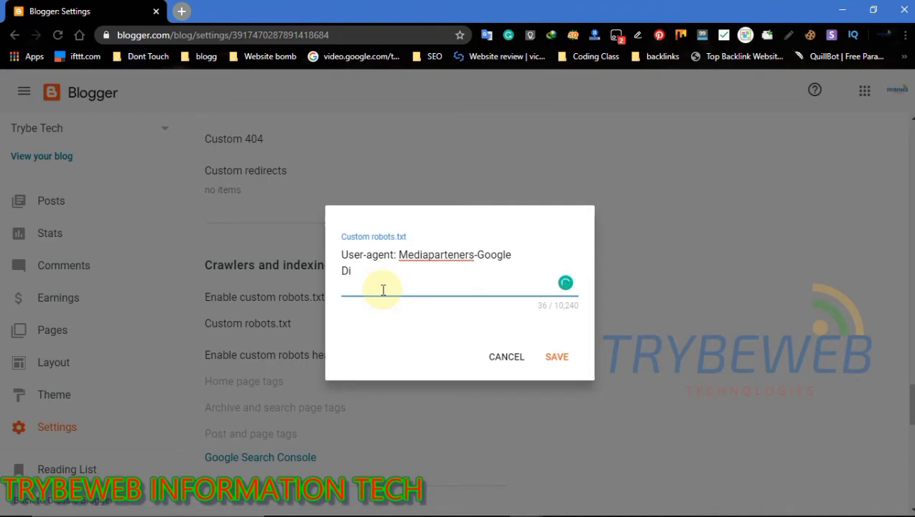
pyautogui.click(453, 256)
pyautogui.press('BackSpace')
pyautogui.click(410, 270)
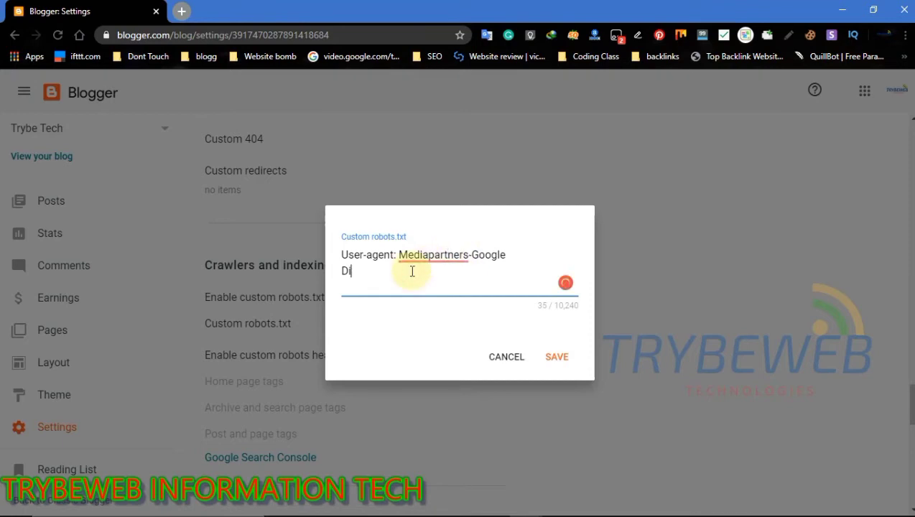
pyautogui.write('saalo')
pyautogui.write('llow')
pyautogui.write(':')
pyautogui.press('Return')
pyautogui.press('Return')
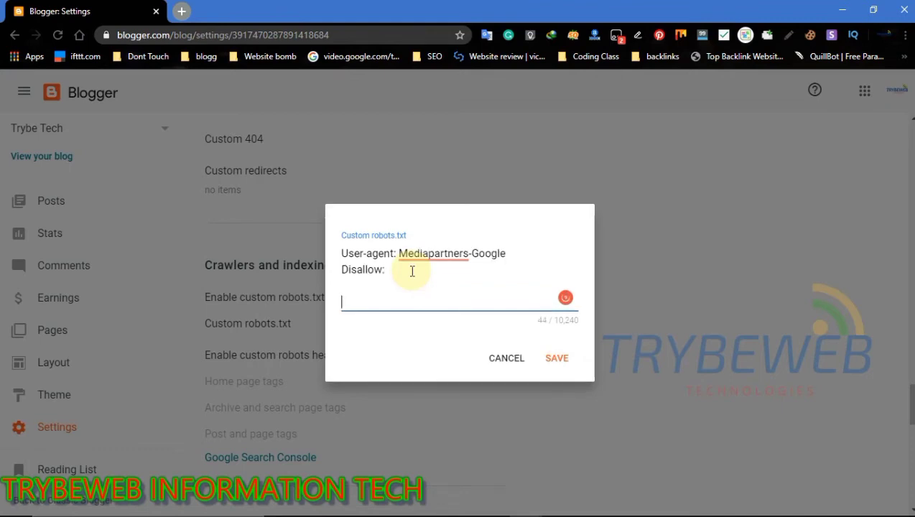
# Add a User-agent: * group disallowing /search and /b and allowing /
pyautogui.write('User-agent')
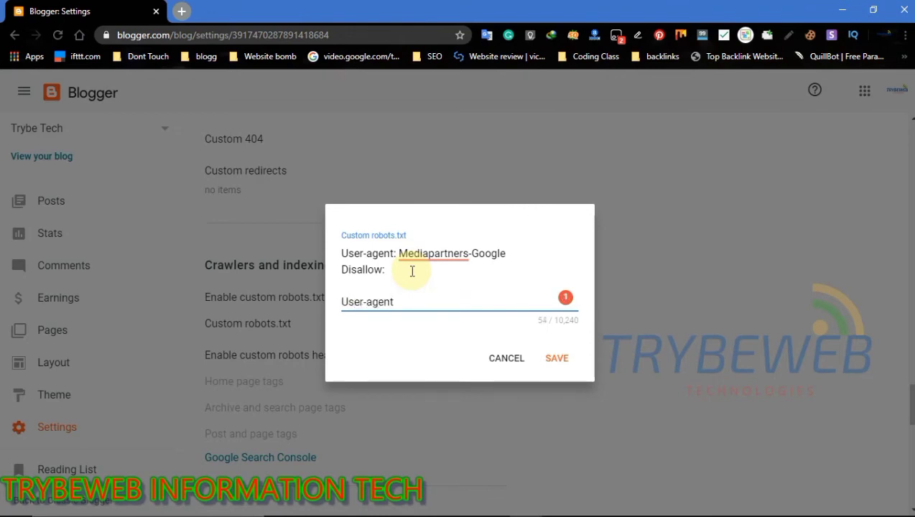
pyautogui.write(': *')
pyautogui.press('Return')
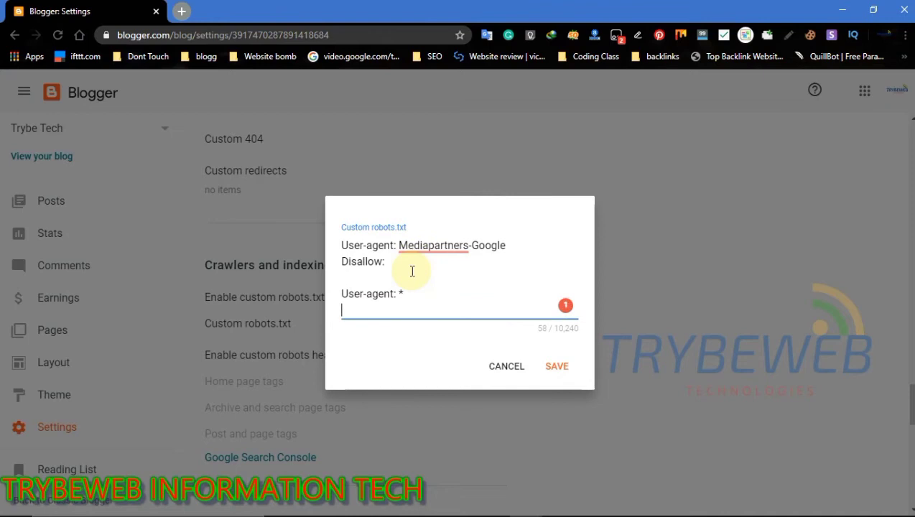
pyautogui.write('Diss')
pyautogui.write('allow')
pyautogui.write(': /se')
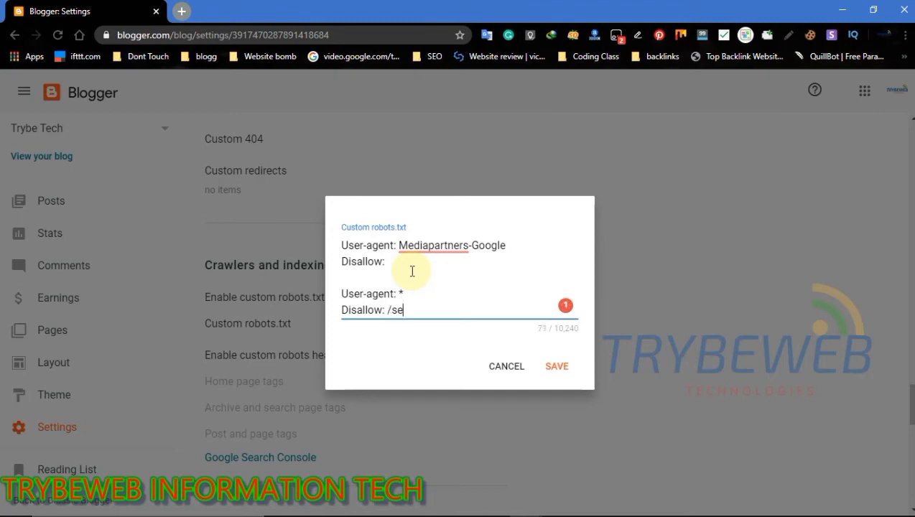
pyautogui.write('arch')
pyautogui.press('Return')
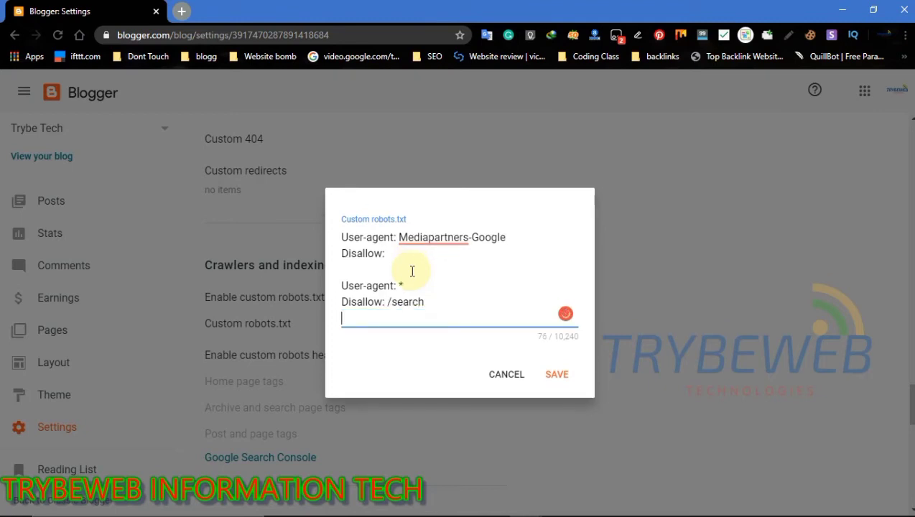
pyautogui.write('Disallow: /')
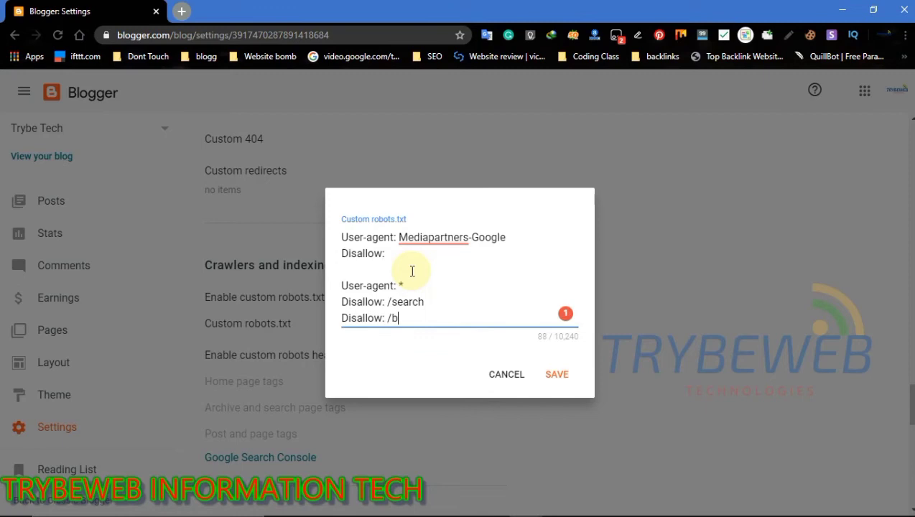
pyautogui.write('b')
pyautogui.press('Return')
pyautogui.write('Allow')
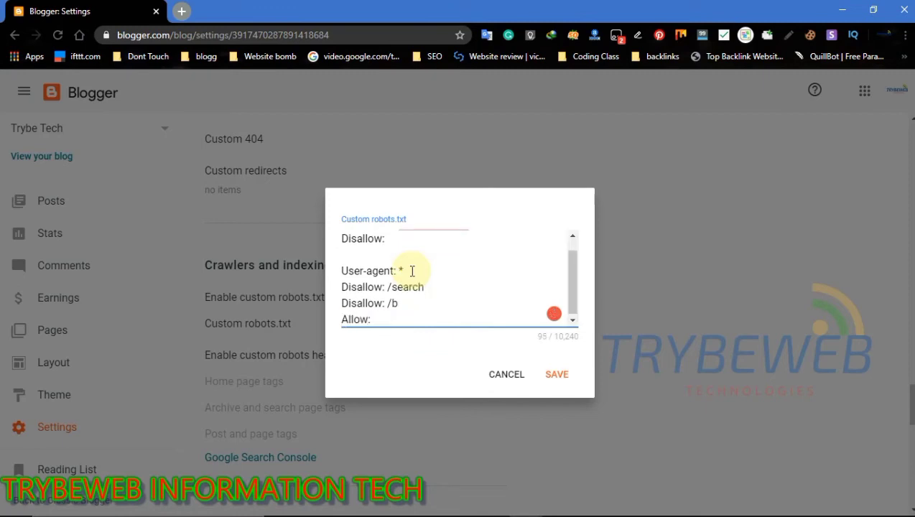
pyautogui.write(': /')
pyautogui.press('Return')
pyautogui.press('Return')
# Add a Sitemap line for feeds/post/default?orderby=updated, then close the editor
pyautogui.write('Sitem')
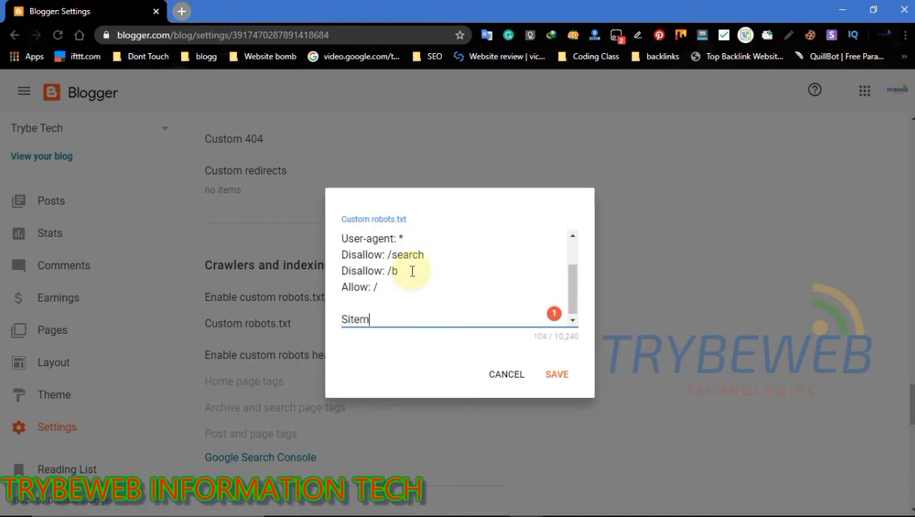
pyautogui.write('ap: https://www.tr')
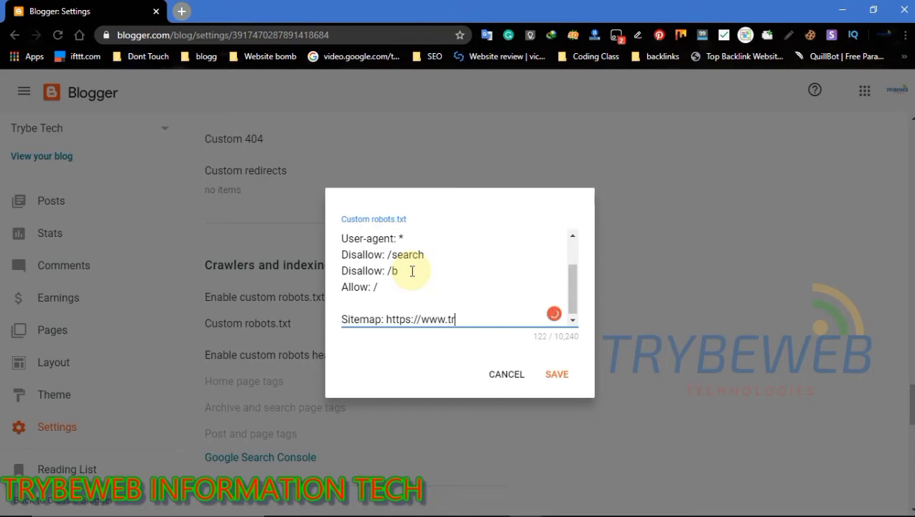
pyautogui.write('ybetutorials')
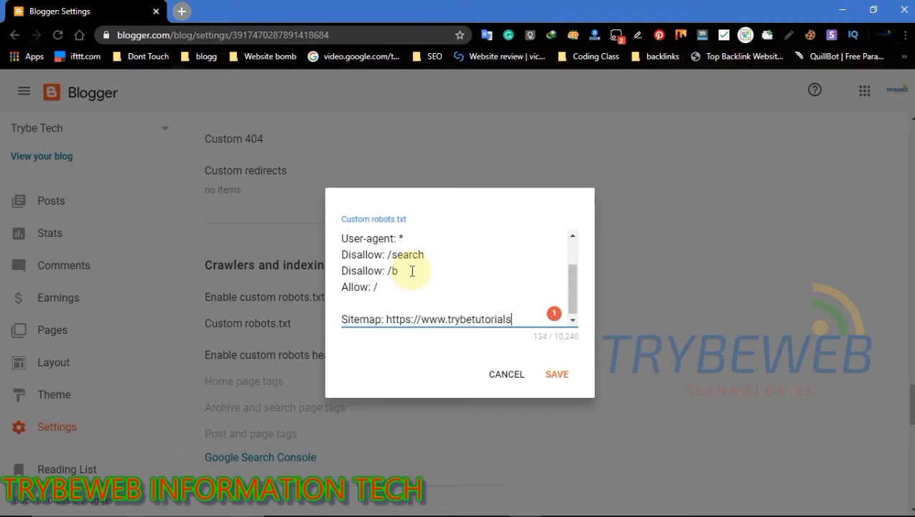
pyautogui.write('.blogspo')
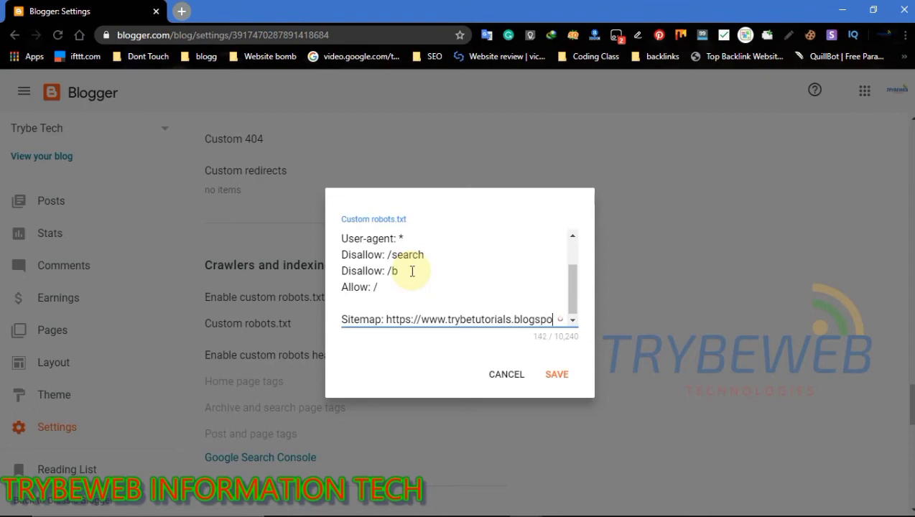
pyautogui.write('t.com')
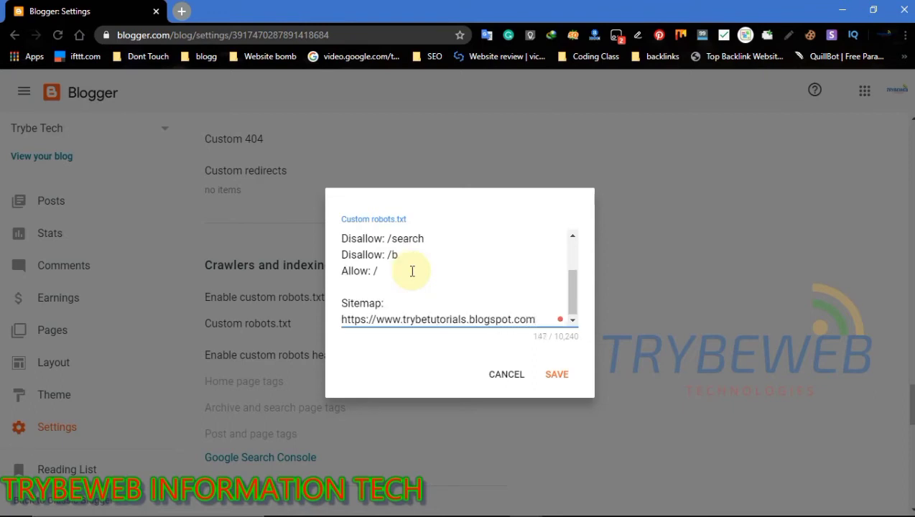
pyautogui.write('/feeds/post/')
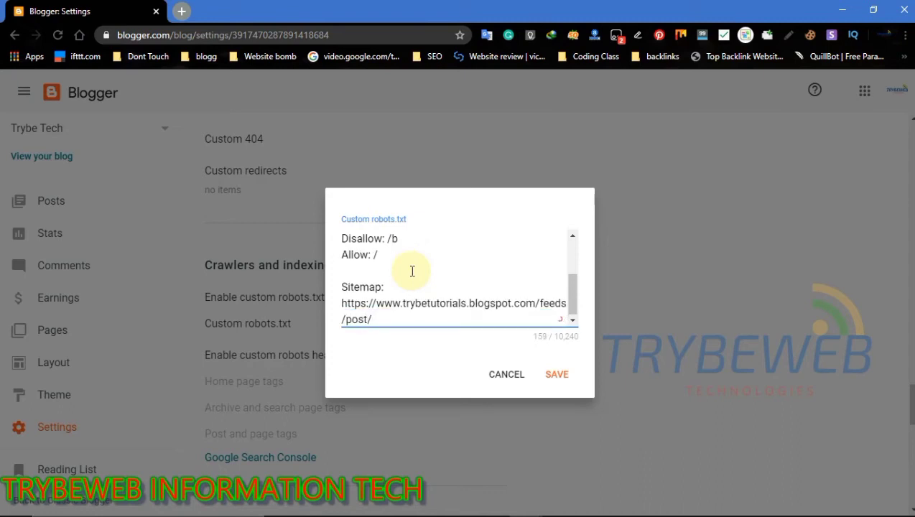
pyautogui.write('default')
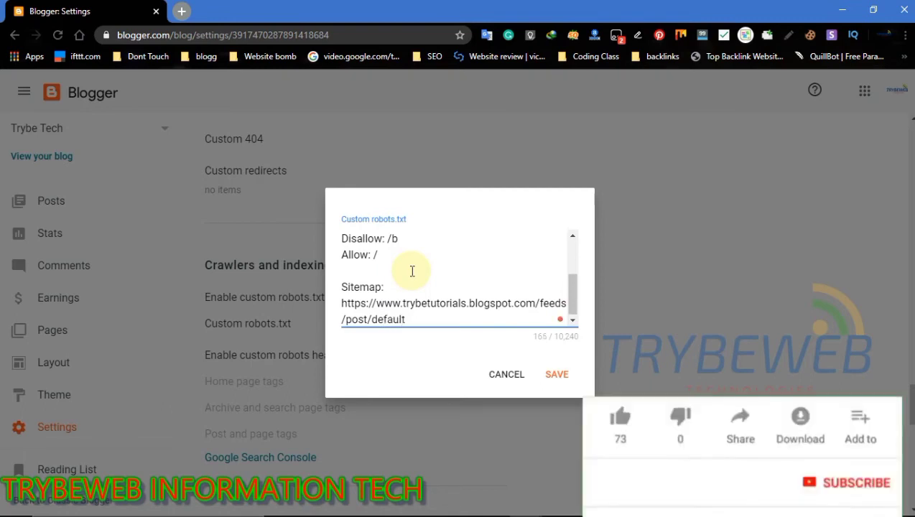
pyautogui.write('?o')
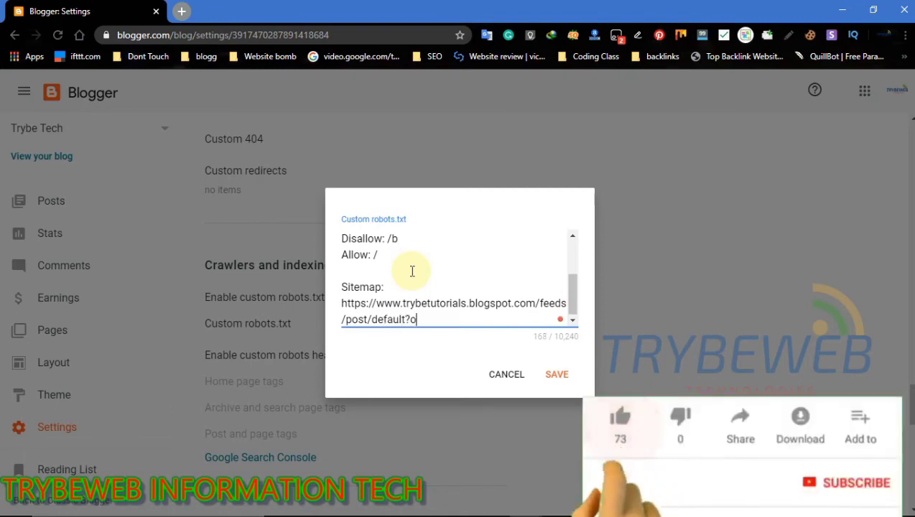
pyautogui.write('rderby')
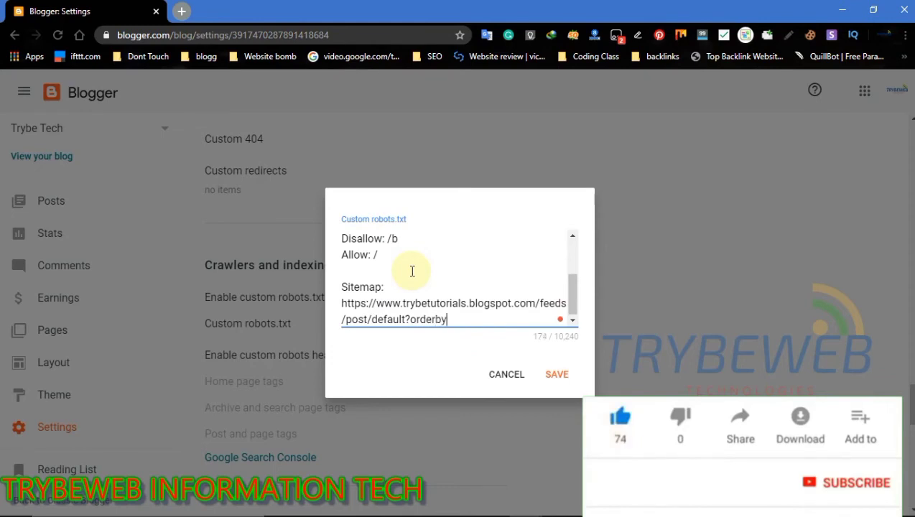
pyautogui.write('=')
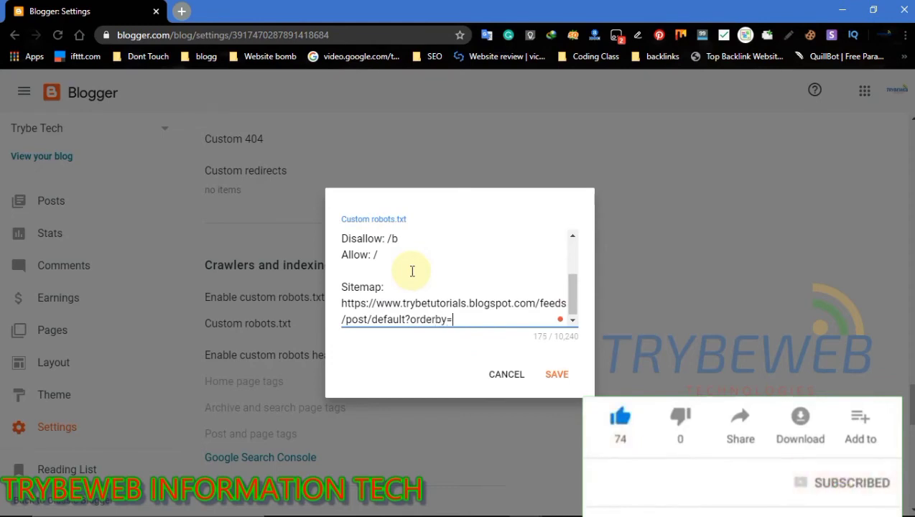
pyautogui.write('updated')
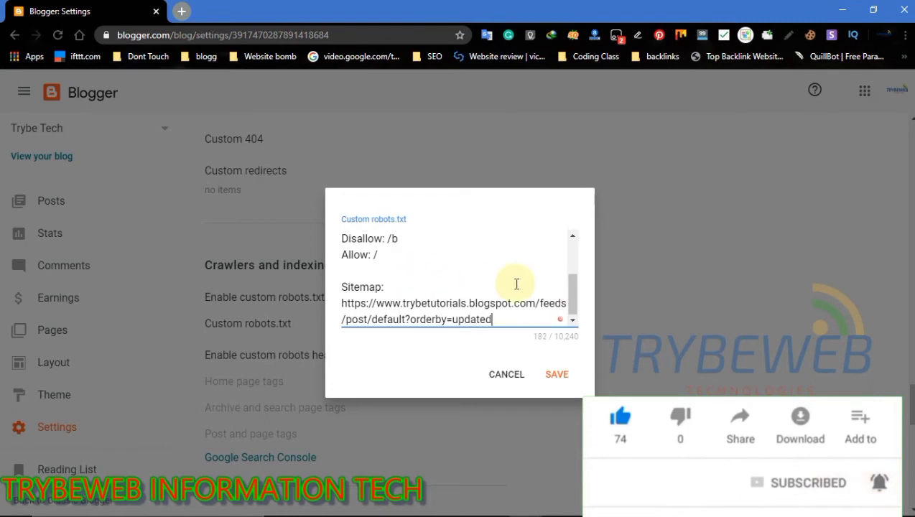
pyautogui.click(37, 433)
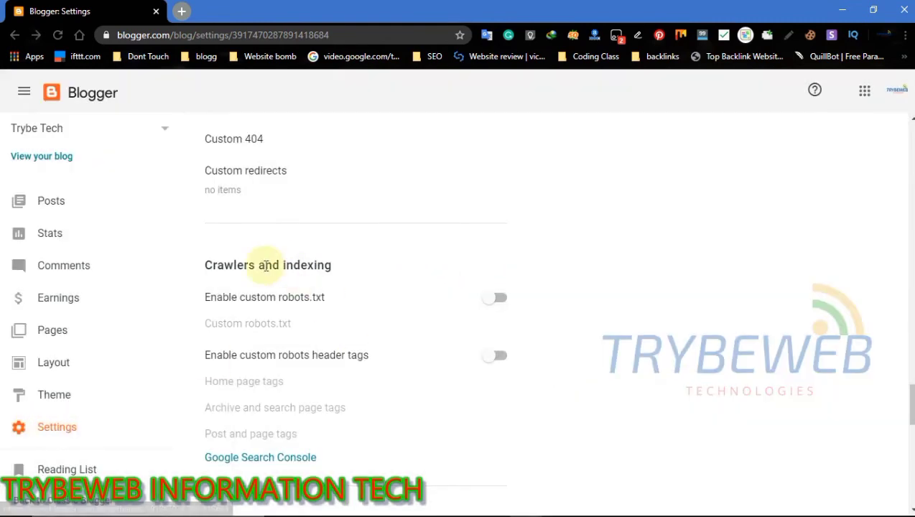
# Turn on custom robots.txt and add a Mediapartner-Google user-agent with an empty Disallow line
pyautogui.click(494, 297)
pyautogui.click(273, 325)
pyautogui.click(382, 292)
pyautogui.write('User-agent: Mediapartner')
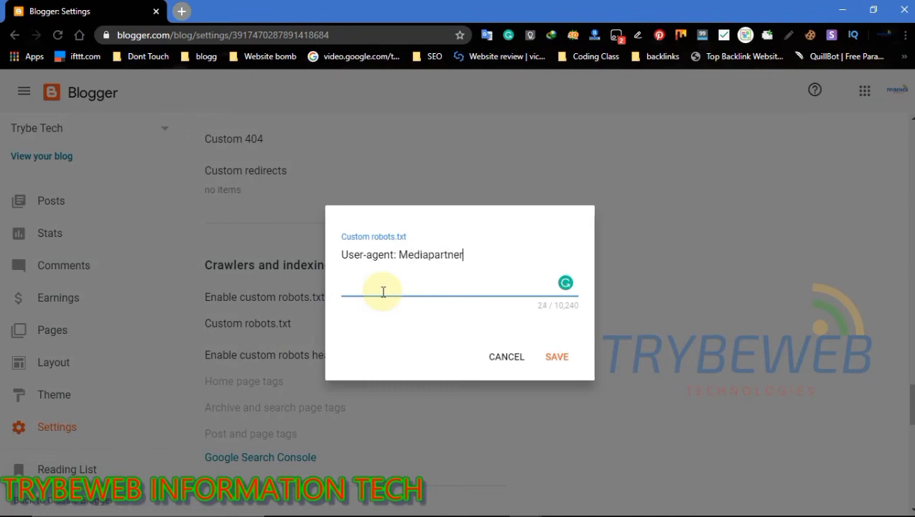
pyautogui.write('-Google')
pyautogui.press('Return')
pyautogui.write('Disallow:')
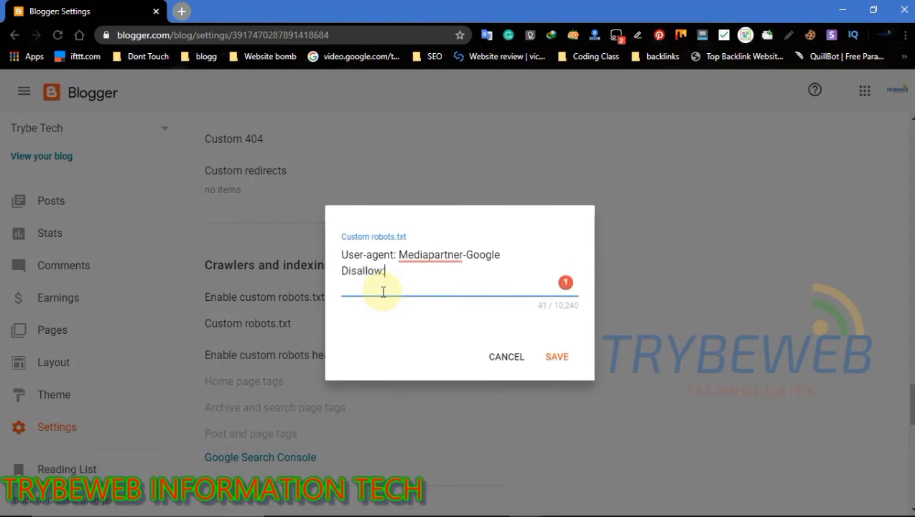
pyautogui.press('Return')
pyautogui.press('Return')
# Add User-agent: * with Disallow /search and /b, Allow /, and begin an atom.xml Sitemap line
pyautogui.write('User-agent:')
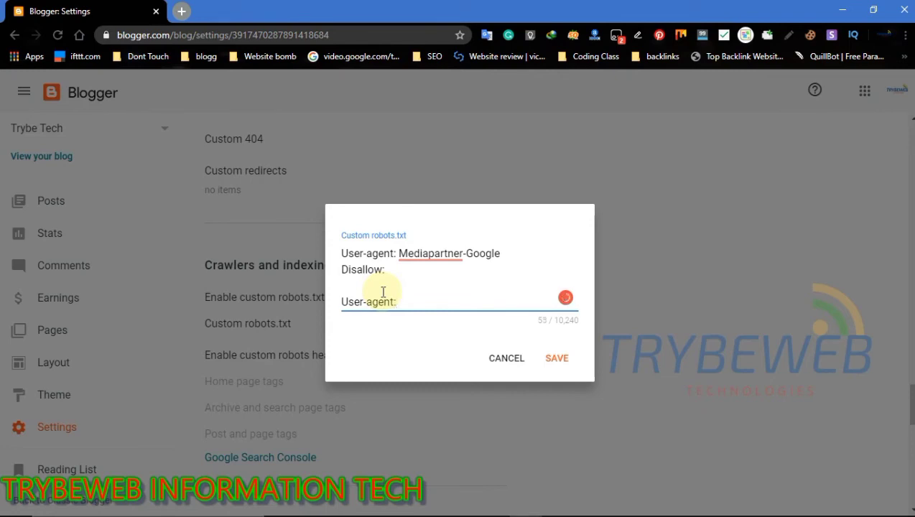
pyautogui.write(' *')
pyautogui.press('Return')
pyautogui.write('Disa')
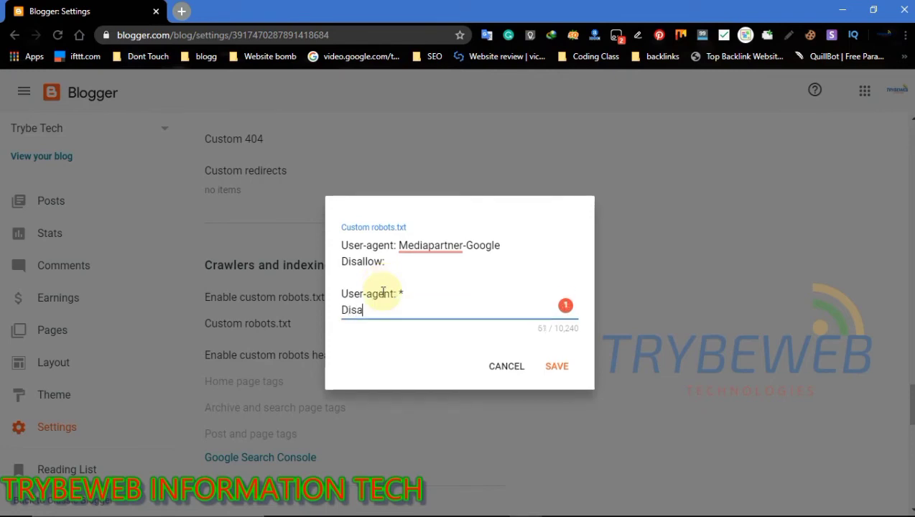
pyautogui.write('llow: /search')
pyautogui.press('Return')
pyautogui.write('Disallow: /')
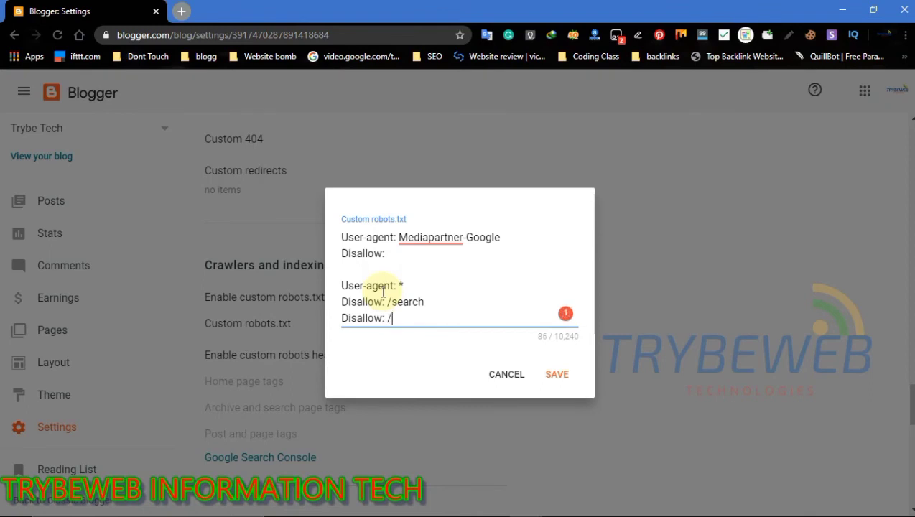
pyautogui.write('b')
pyautogui.press('Return')
pyautogui.write('Allow: /')
pyautogui.press('Return')
pyautogui.press('Return')
pyautogui.write('Site')
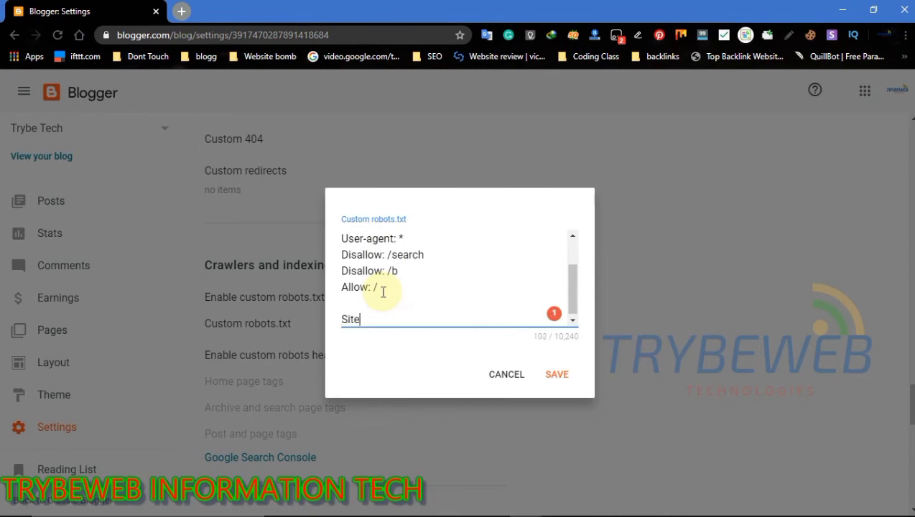
pyautogui.write('map: https://www.')
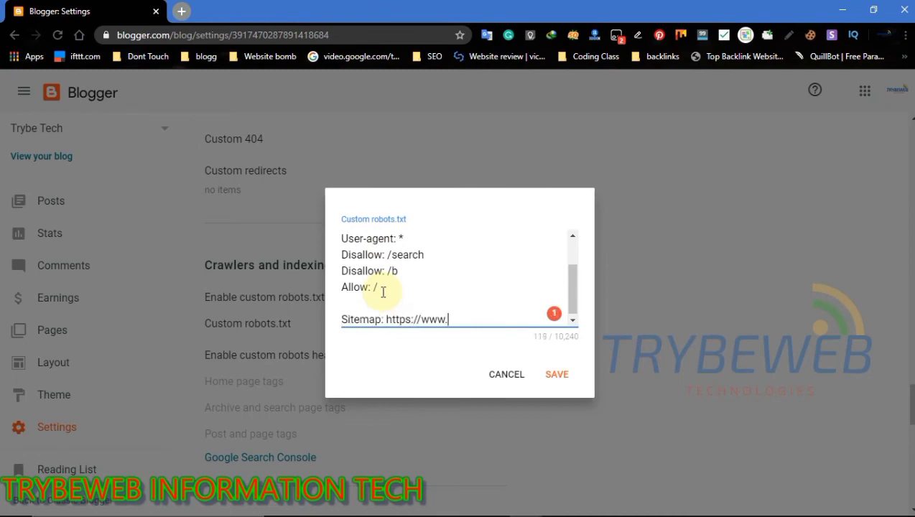
pyautogui.write('trybetutorials')
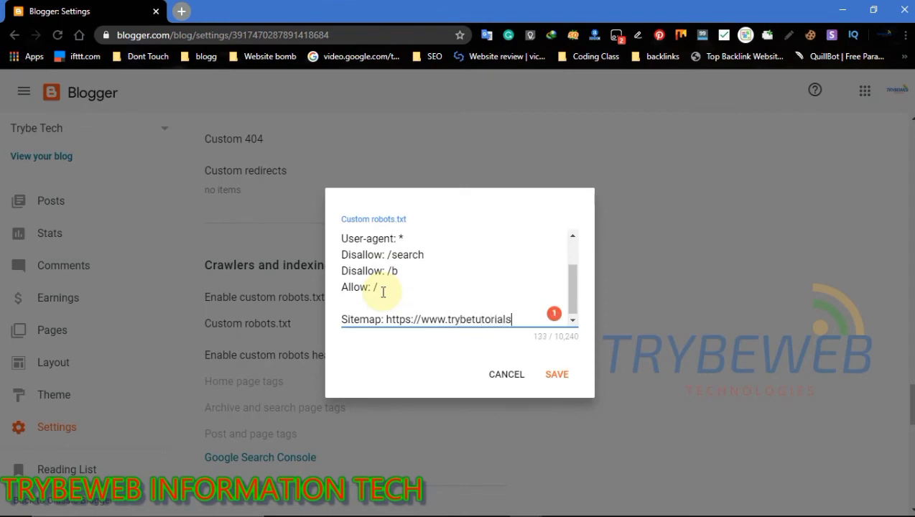
pyautogui.write('.blogspot.co')
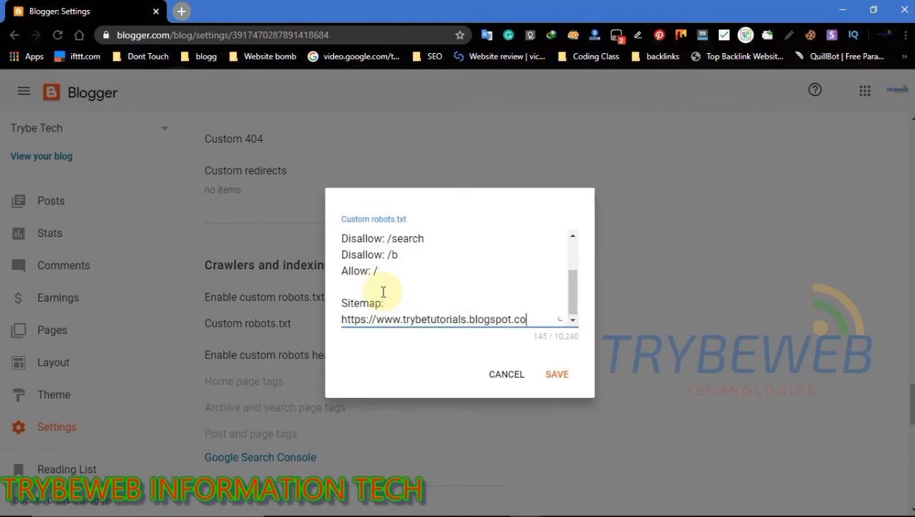
pyautogui.write('m/atom.xml')
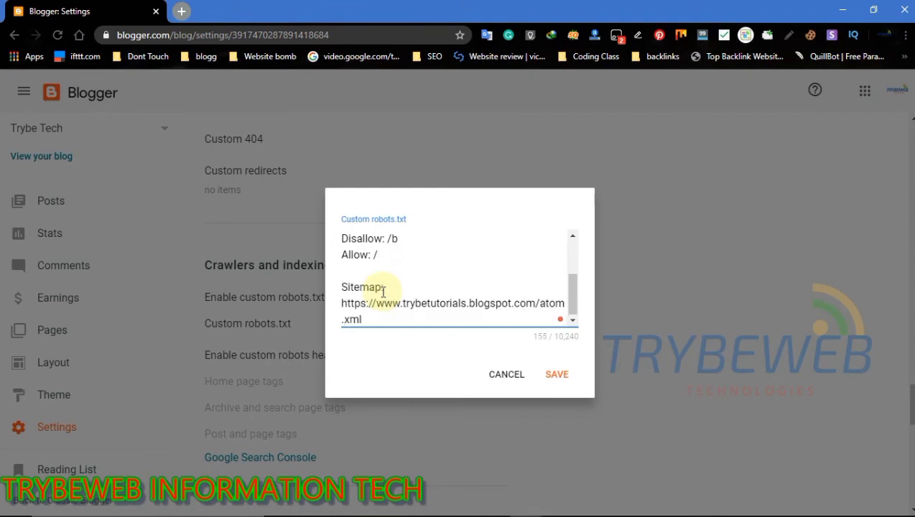
pyautogui.write('?redirect=false&start-index=1&max=')
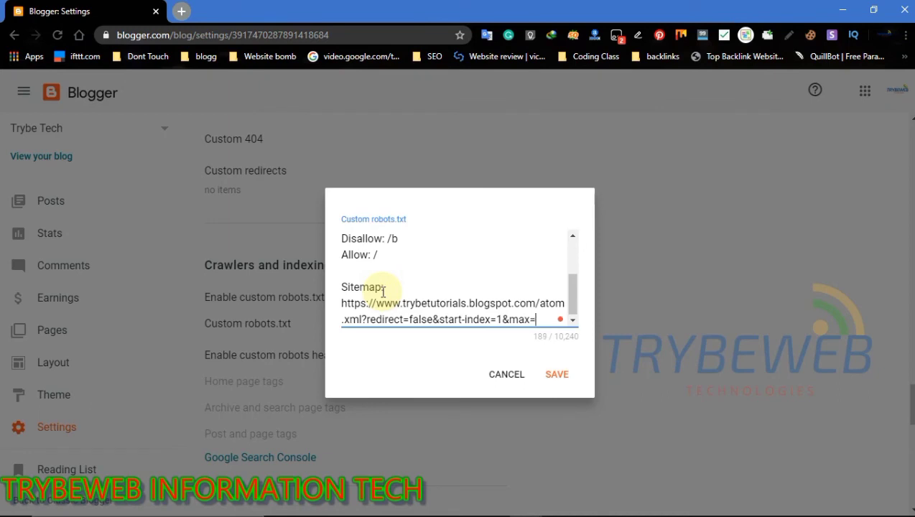
pyautogui.write('500')
# Start a second Sitemap line for atom.xml?redirect=false&start-index= after clearing stray text
pyautogui.press('Return')
pyautogui.write('https')
pyautogui.press('BackSpace')
pyautogui.press('BackSpace')
pyautogui.press('BackSpace')
pyautogui.write('Site')
pyautogui.press('BackSpace')
pyautogui.press('BackSpace')
pyautogui.press('BackSpace')
pyautogui.press('BackSpace')
pyautogui.press('BackSpace')
pyautogui.write('Sitemap:')
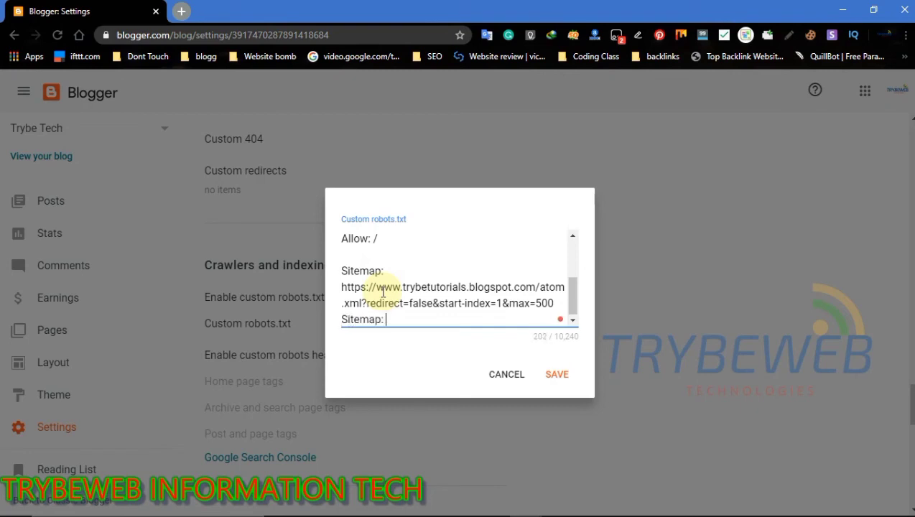
pyautogui.write(' https://www.trybetut')
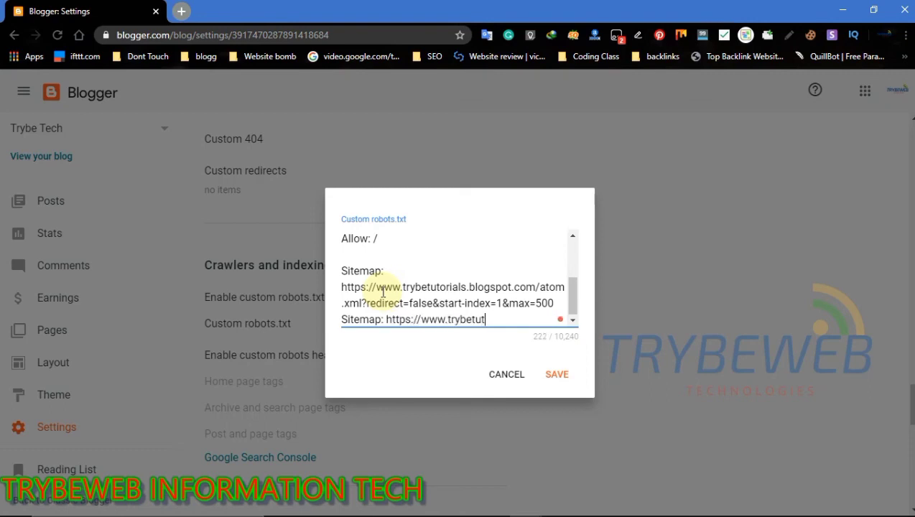
pyautogui.write('orials.blogsp')
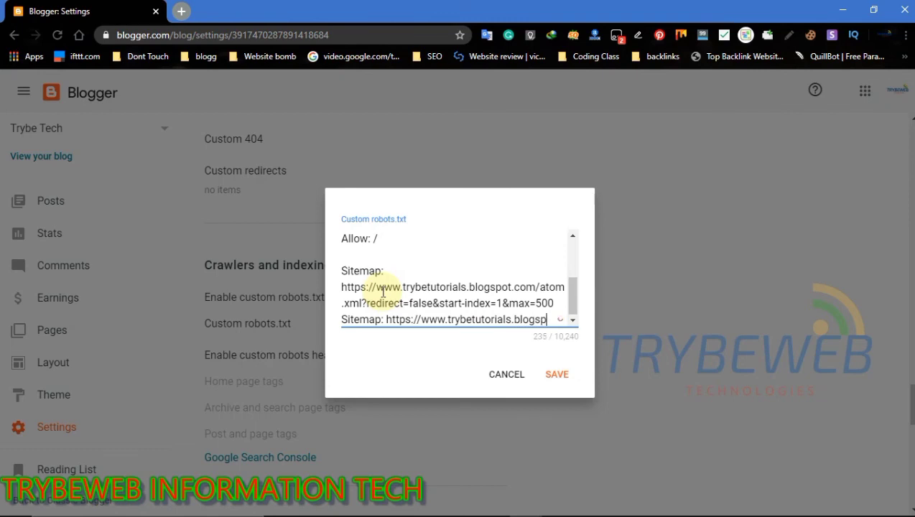
pyautogui.write('ot.com/atom.xml')
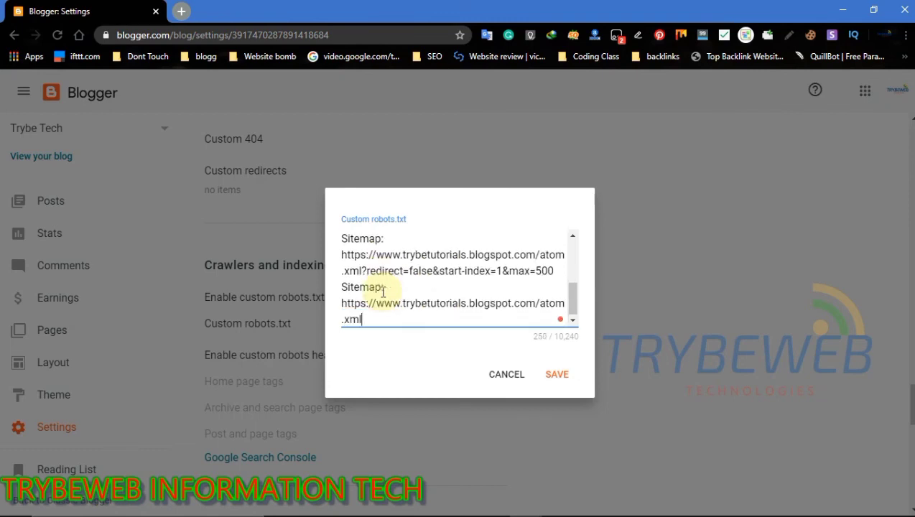
pyautogui.write('?redirect=false')
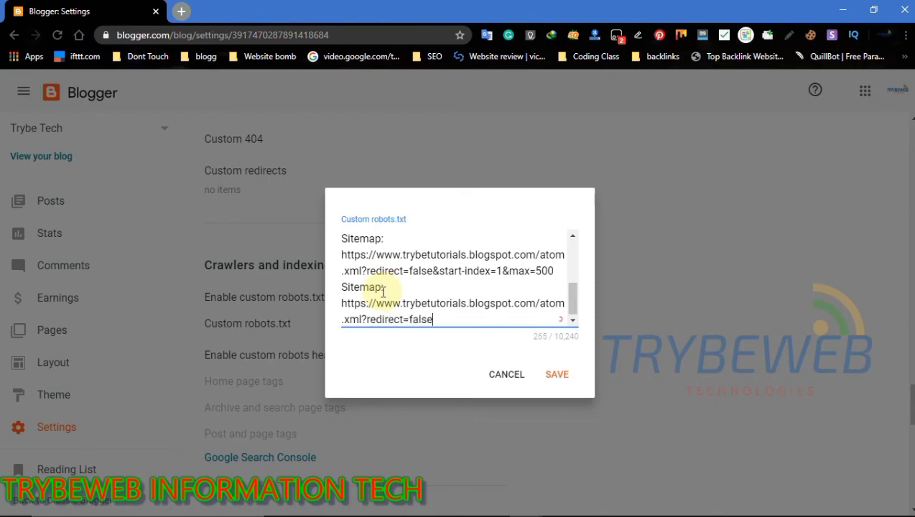
pyautogui.write('&start-index')
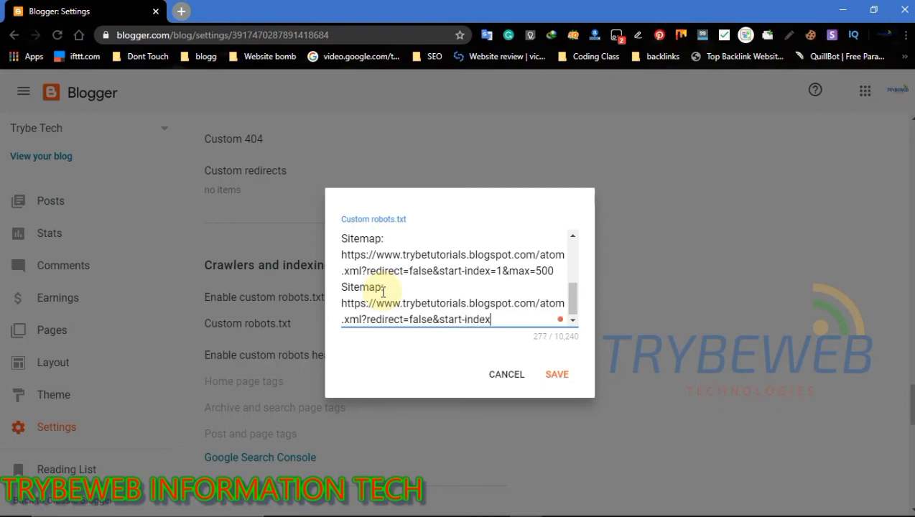
pyautogui.write('=501&max=500')
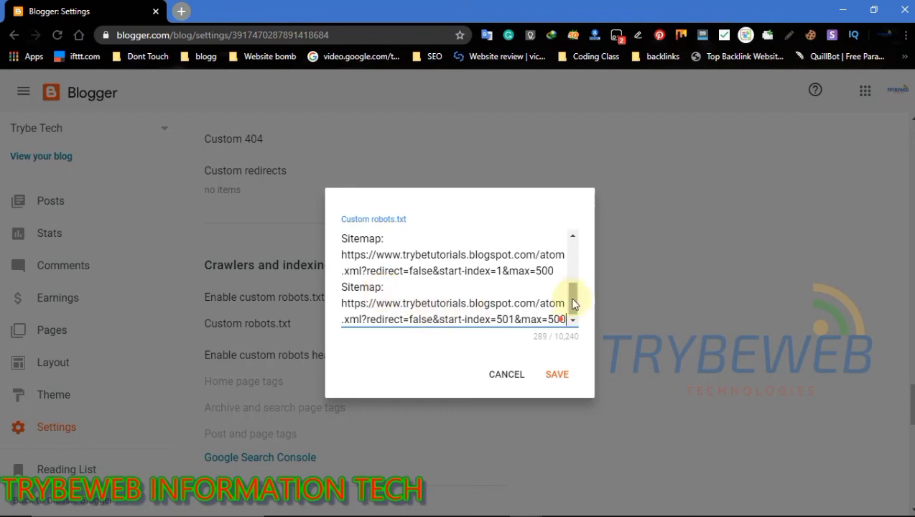
# Check the start-index and max=500 values in both atom.xml sitemap URLs, then save the robots.txt
pyautogui.click(335, 253)
pyautogui.moveTo(347, 256); pyautogui.dragTo(521, 266)
pyautogui.click(498, 268)
pyautogui.click(534, 269)
pyautogui.doubleClick(544, 269)
pyautogui.click(460, 302)
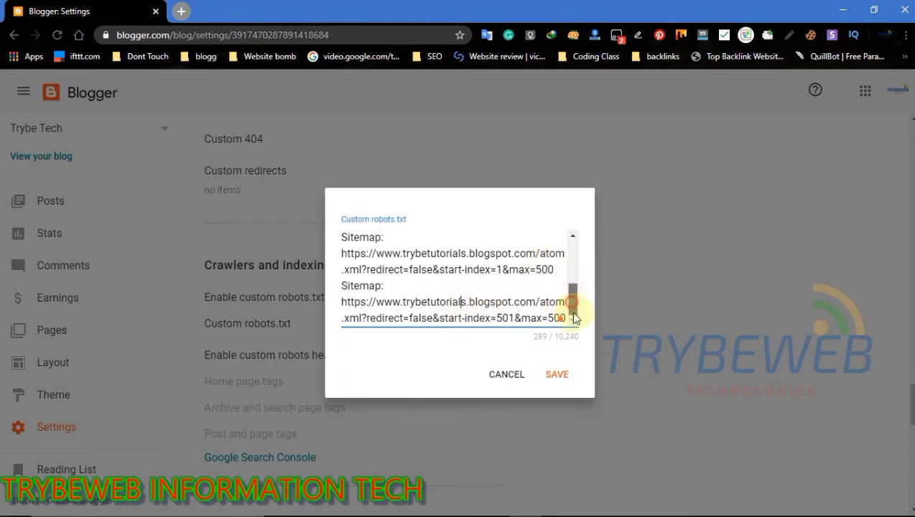
pyautogui.moveTo(496, 318); pyautogui.dragTo(515, 320)
pyautogui.doubleClick(551, 319)
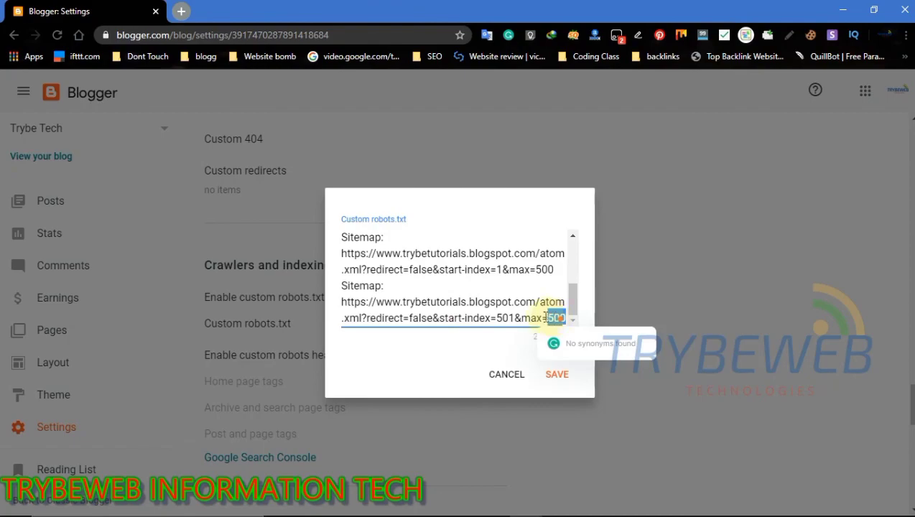
pyautogui.click(557, 375)
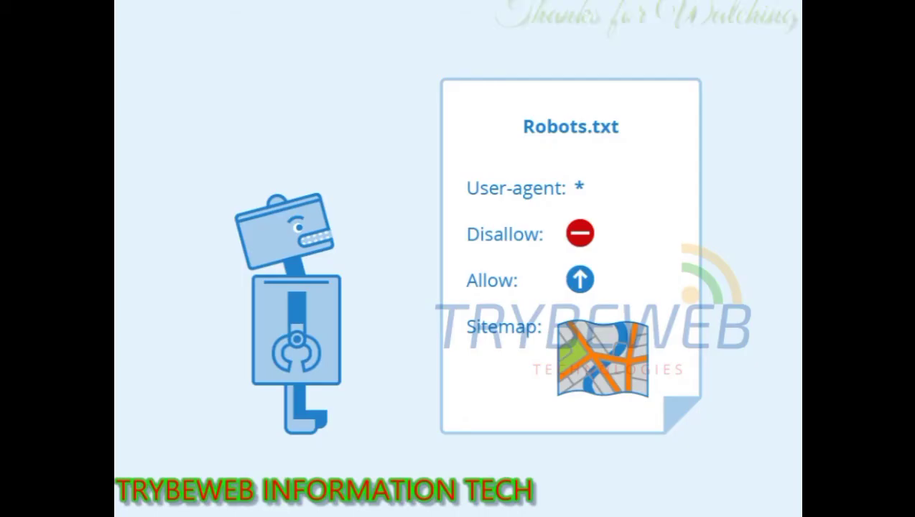